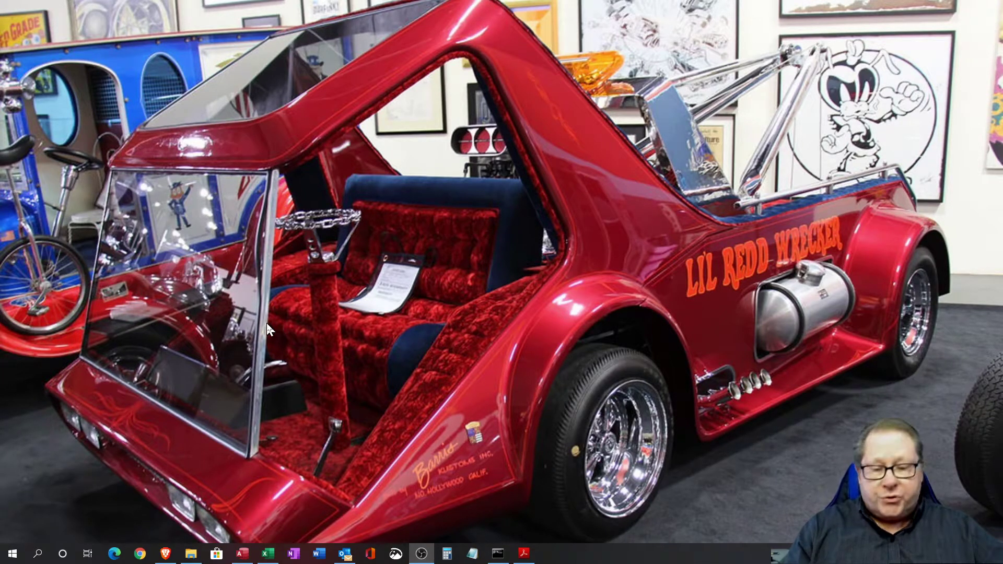
Switch to the Form Controls database in Access and open the tblCustomers table in Design View.
{"action": "left_click", "coordinate": [242, 553]}
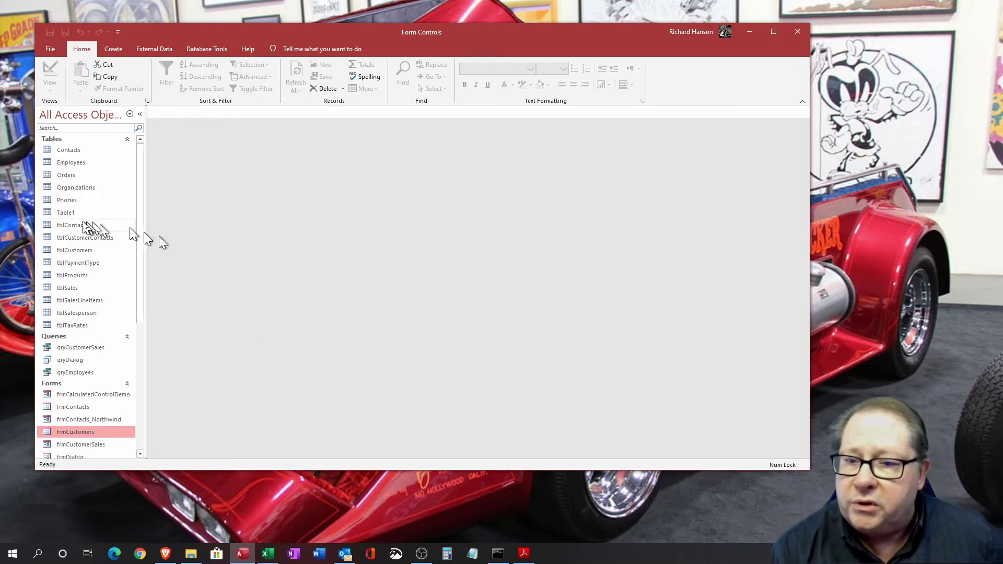
{"action": "right_click", "coordinate": [75, 250]}
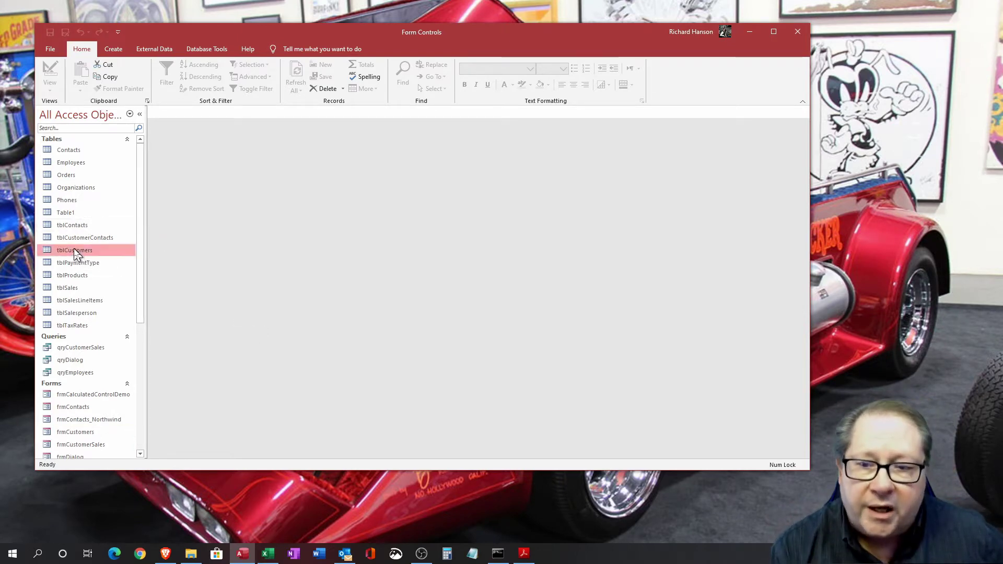
{"action": "left_click", "coordinate": [109, 268]}
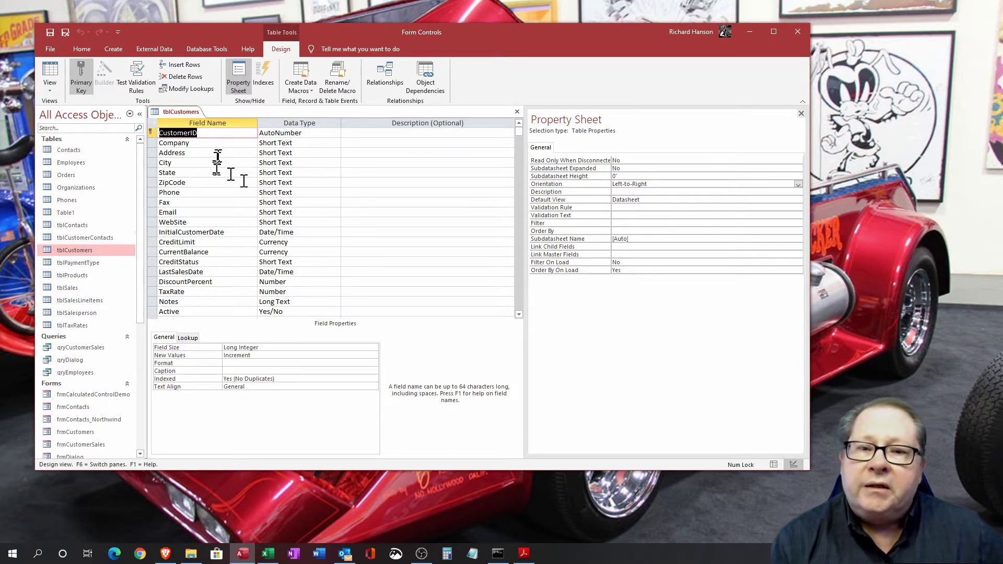
Examine the data types of the CustomerID, date, currency and number fields in tblCustomers.
{"action": "left_click", "coordinate": [313, 133]}
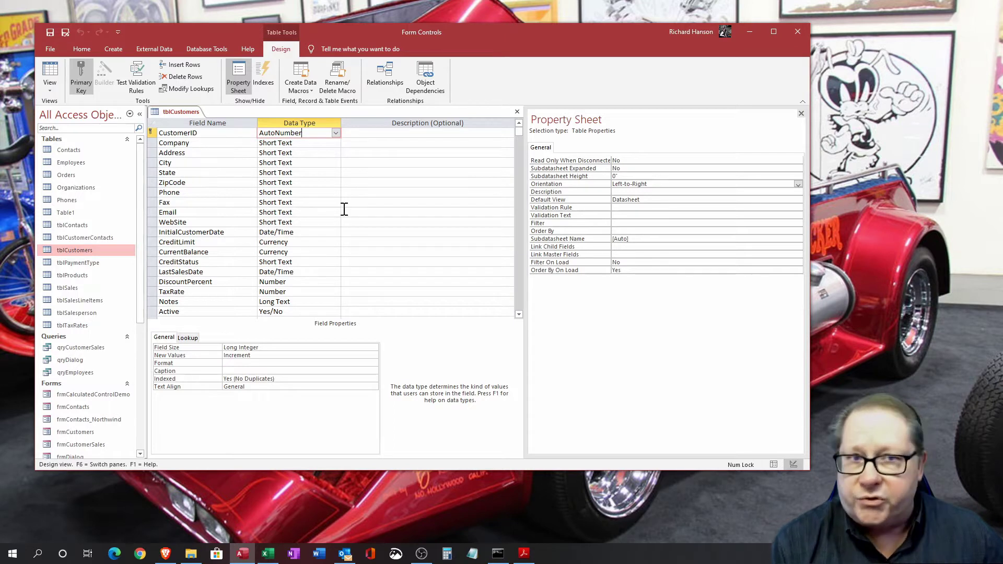
{"action": "left_click", "coordinate": [153, 231]}
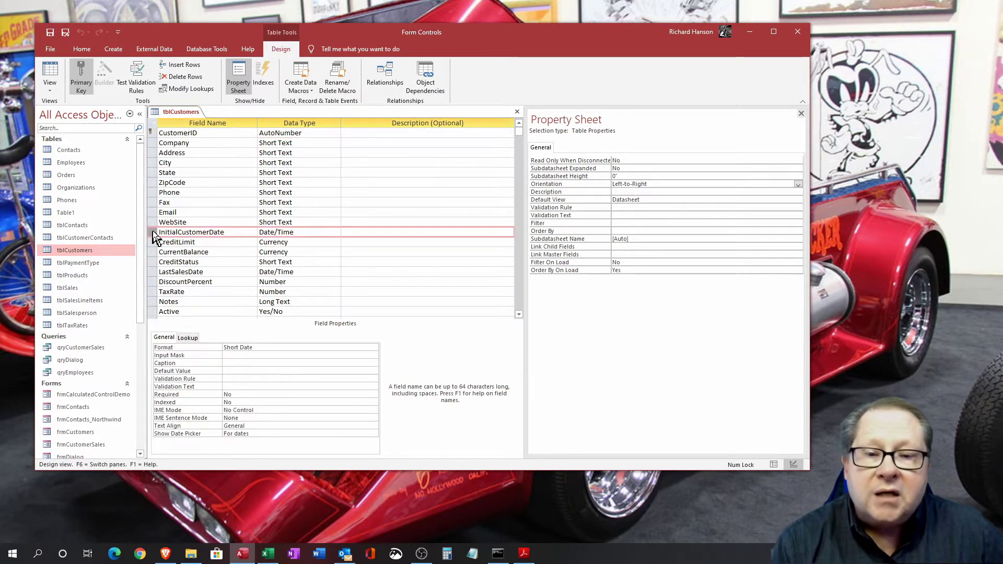
{"action": "left_click", "coordinate": [153, 272]}
{"action": "left_click_drag", "start_coordinate": [151, 240], "coordinate": [152, 253]}
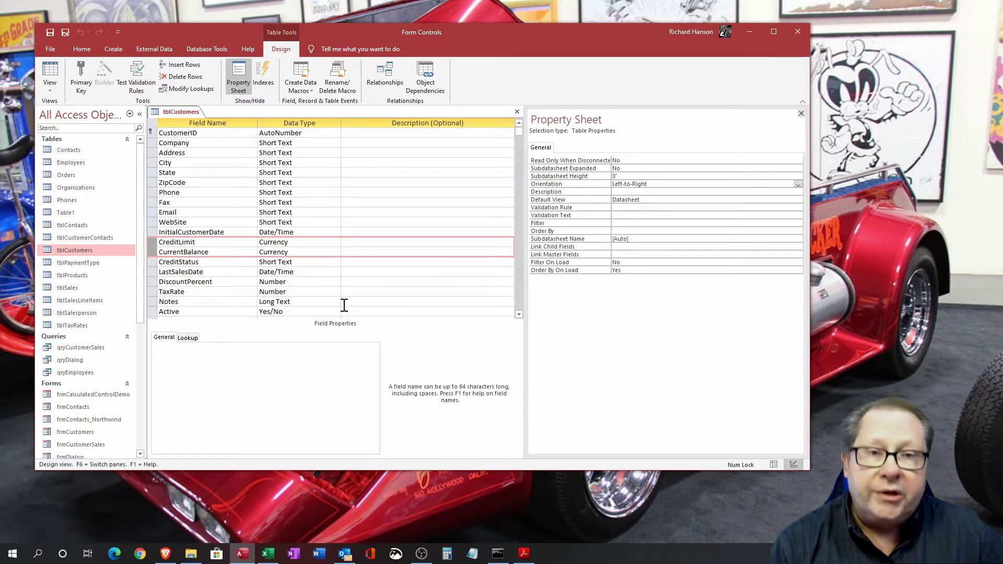
{"action": "left_click_drag", "start_coordinate": [153, 282], "coordinate": [157, 296]}
{"action": "left_click_drag", "start_coordinate": [152, 243], "coordinate": [152, 254]}
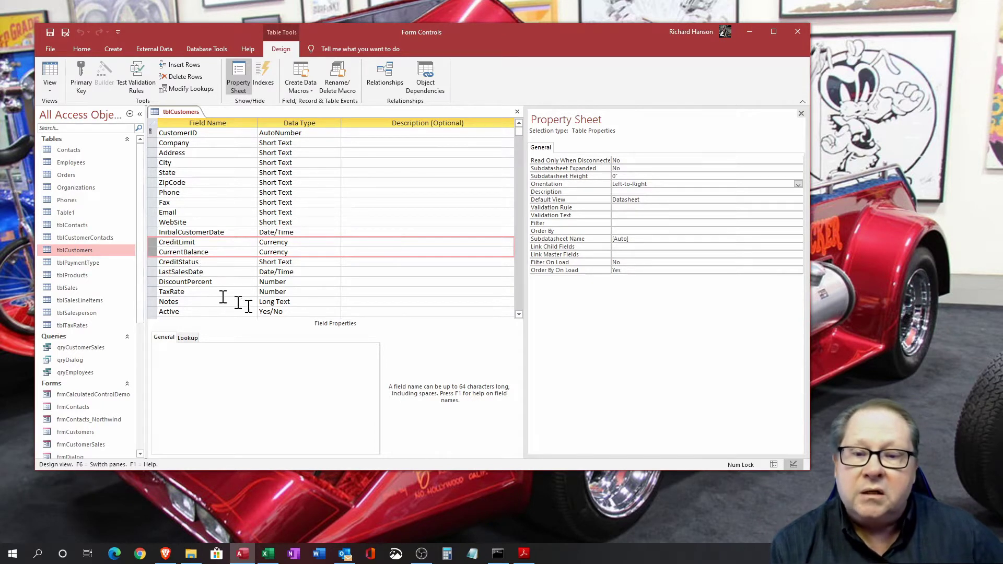
Compare the Notes field's Long Text type and properties with those of the Short Text WebSite field.
{"action": "left_click", "coordinate": [151, 301]}
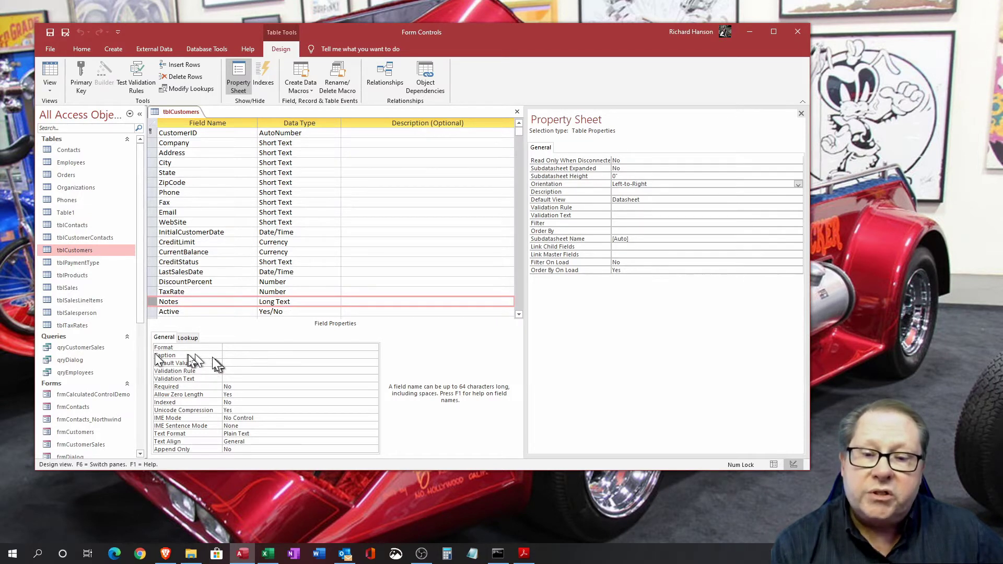
{"action": "left_click", "coordinate": [315, 302]}
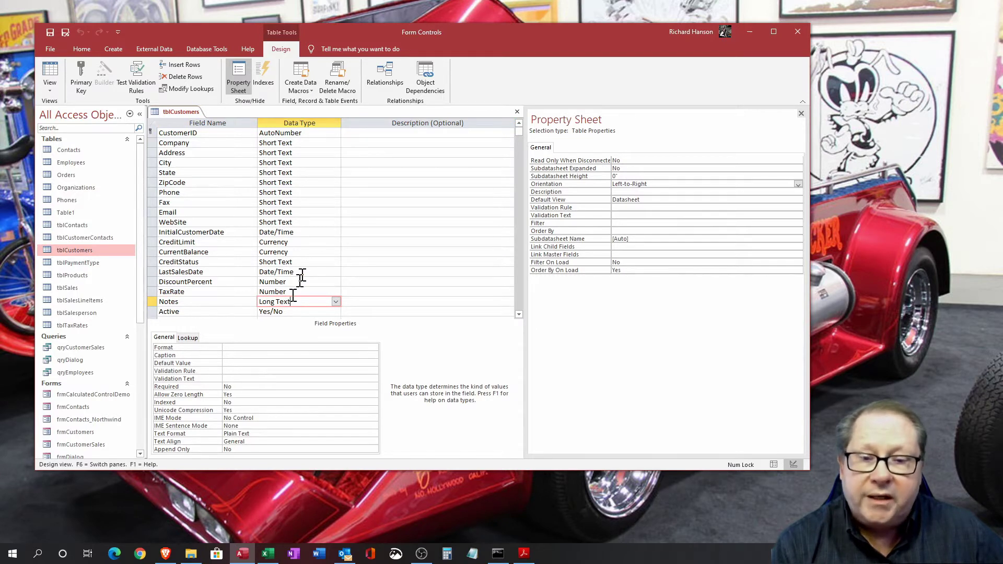
{"action": "left_click", "coordinate": [297, 221]}
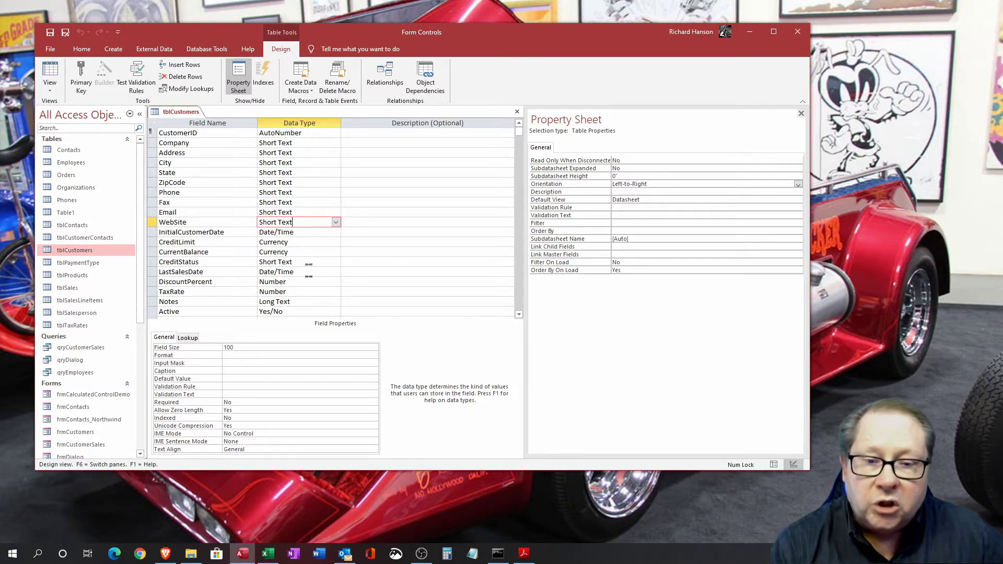
{"action": "left_click", "coordinate": [306, 301]}
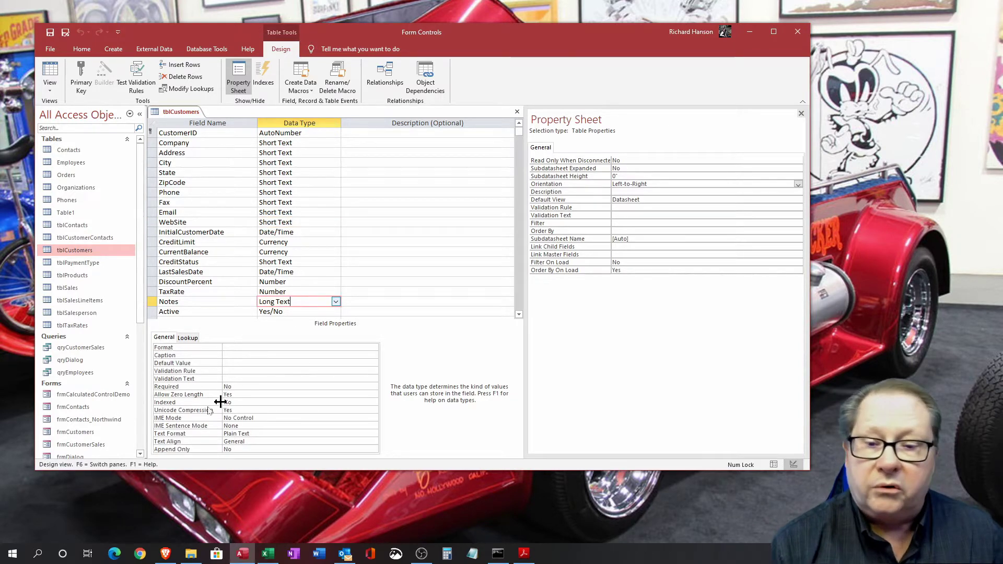
Check the data type choices for the Active field and view its default value in the Expression Builder.
{"action": "left_click", "coordinate": [156, 314]}
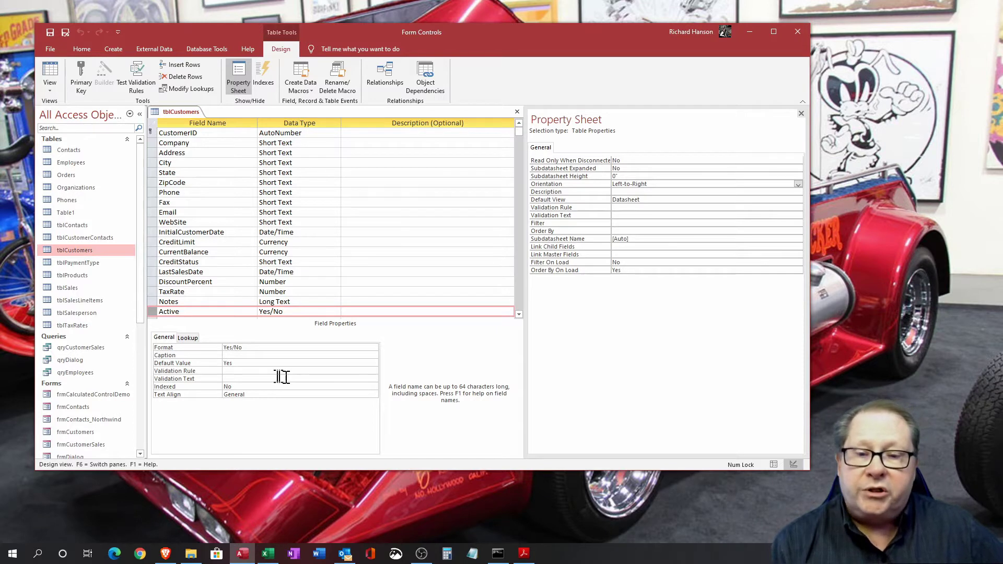
{"action": "left_click", "coordinate": [319, 311]}
{"action": "left_click", "coordinate": [336, 312]}
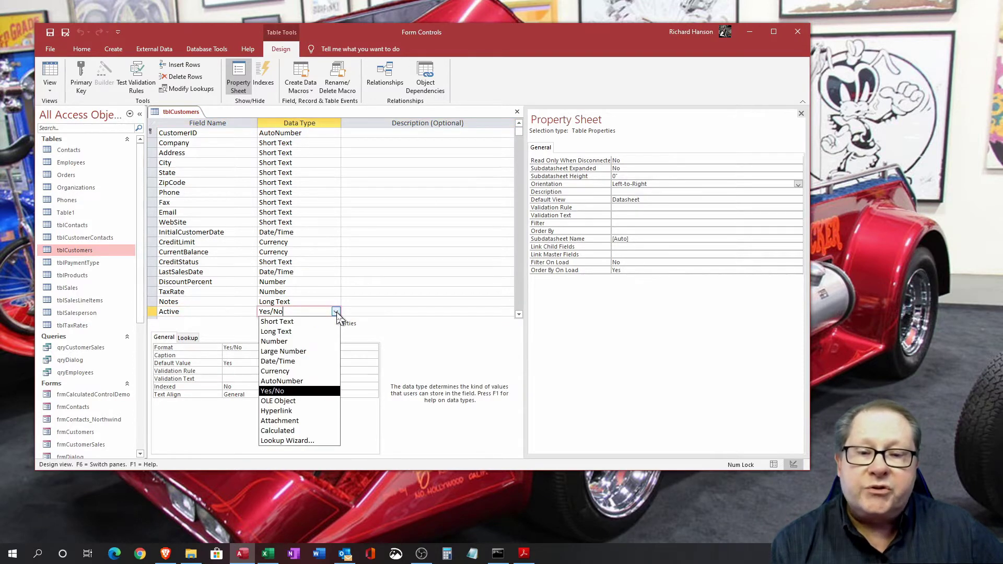
{"action": "left_click", "coordinate": [336, 311]}
{"action": "left_click", "coordinate": [252, 364]}
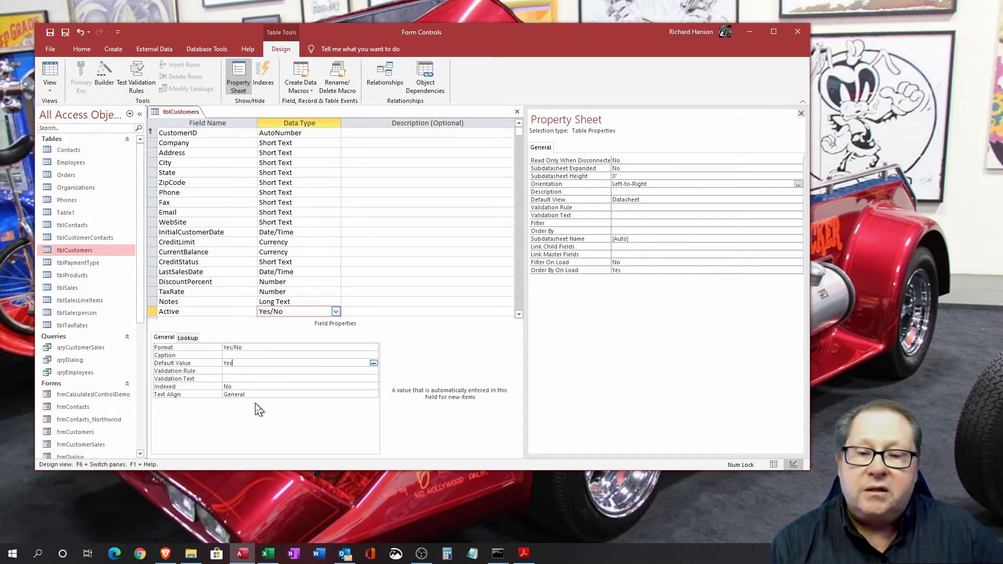
{"action": "left_click", "coordinate": [373, 363]}
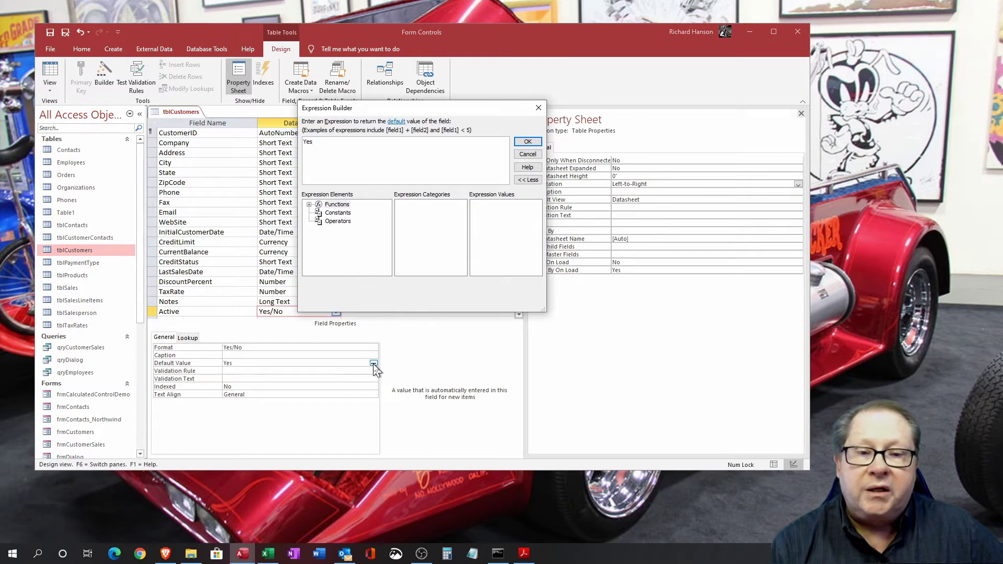
{"action": "left_click", "coordinate": [527, 142]}
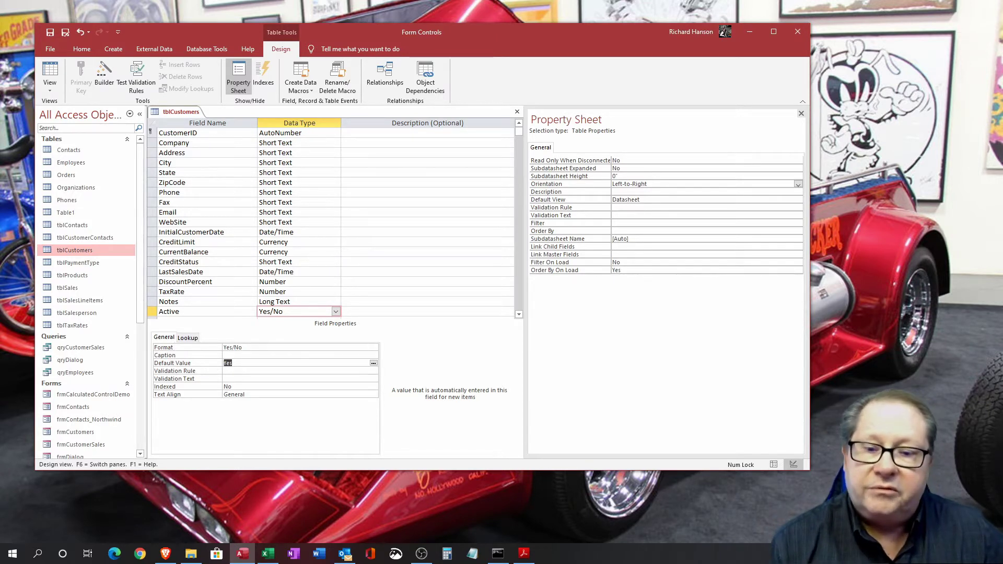
Review the display format choices for the Active field and select Yes/No.
{"action": "left_click", "coordinate": [258, 348]}
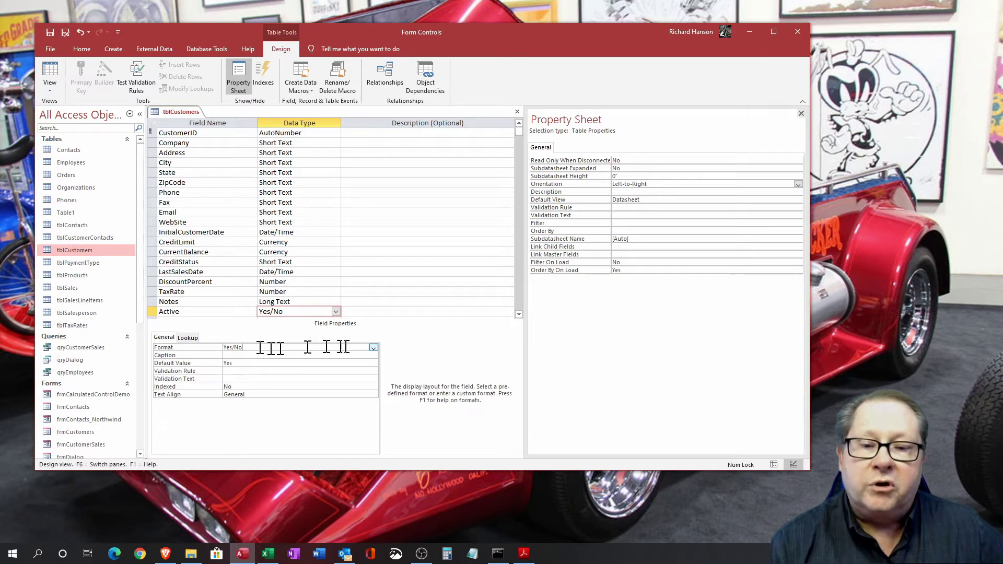
{"action": "left_click", "coordinate": [374, 347]}
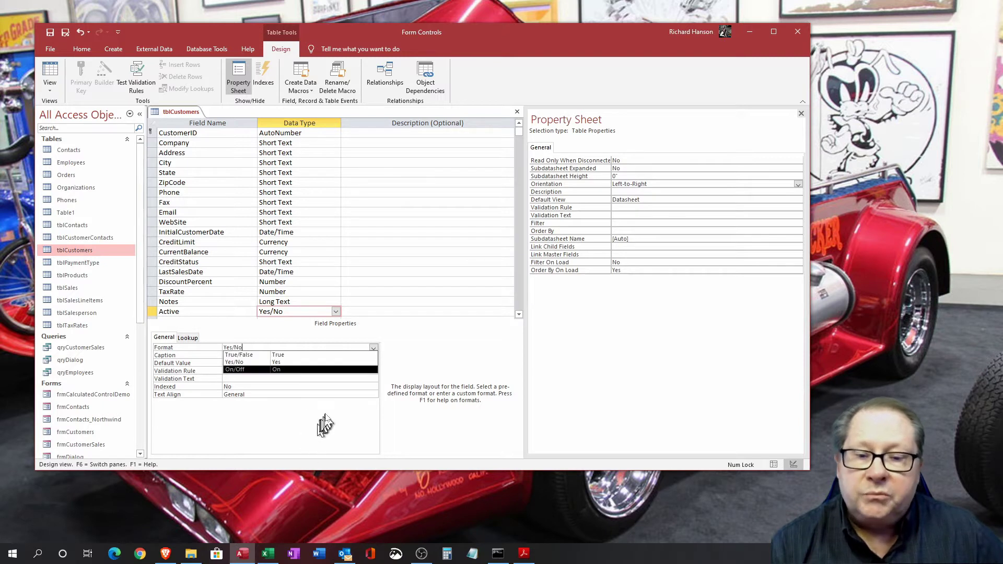
{"action": "left_click", "coordinate": [311, 362]}
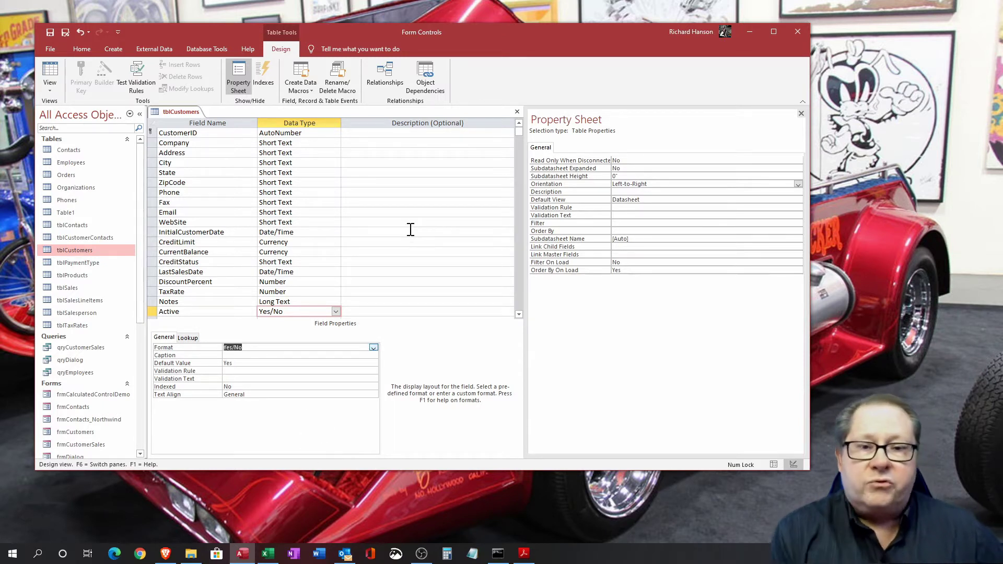
Close tblCustomers without saving its design changes and open the frmCustomers form in Design View.
{"action": "left_click", "coordinate": [517, 113]}
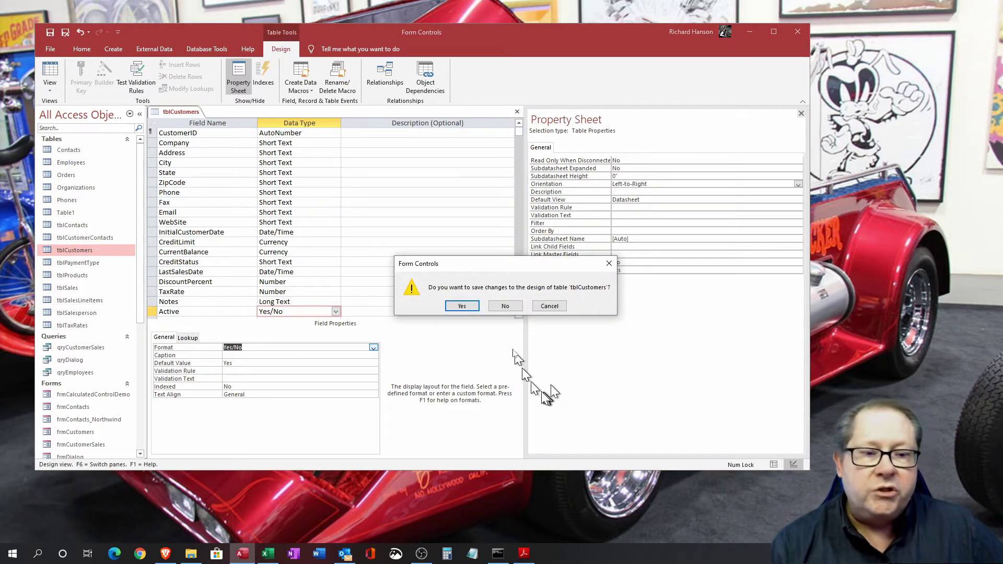
{"action": "left_click", "coordinate": [505, 307]}
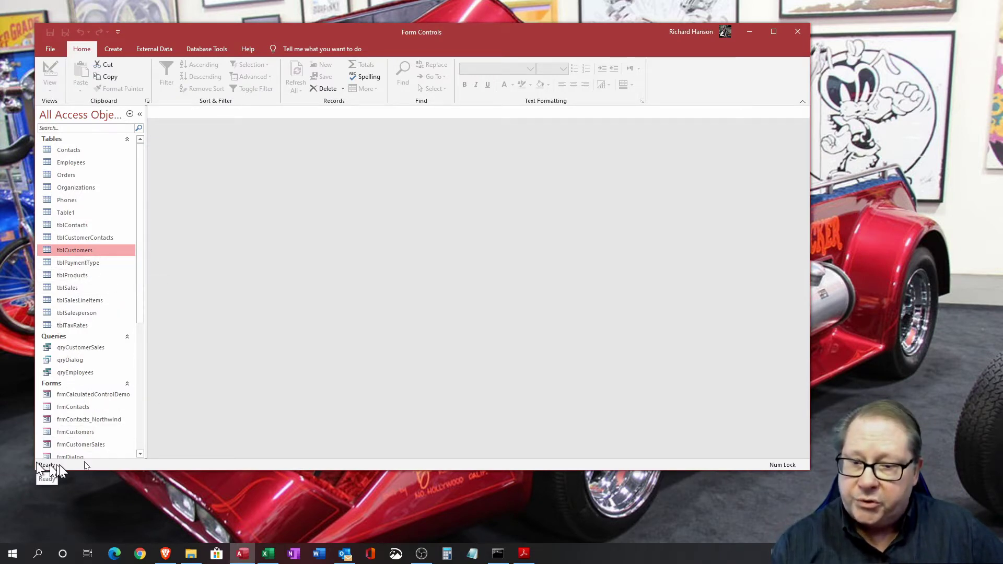
{"action": "left_click", "coordinate": [75, 432]}
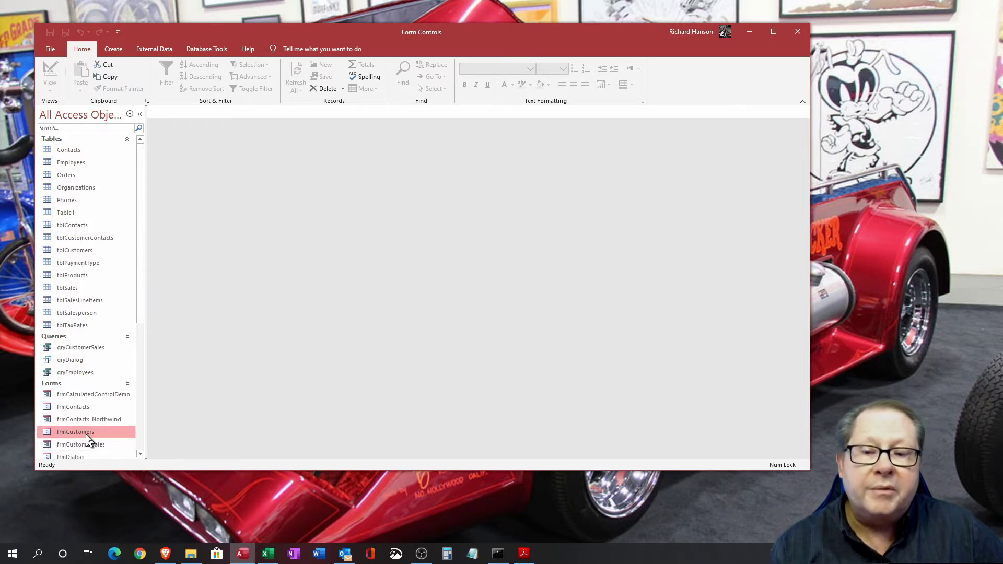
{"action": "right_click", "coordinate": [87, 435]}
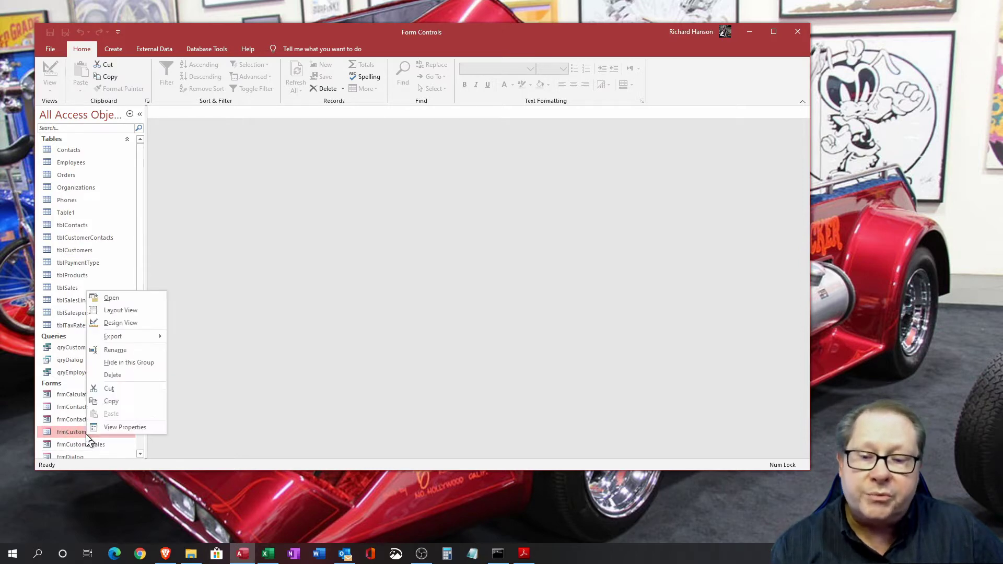
{"action": "left_click", "coordinate": [121, 323]}
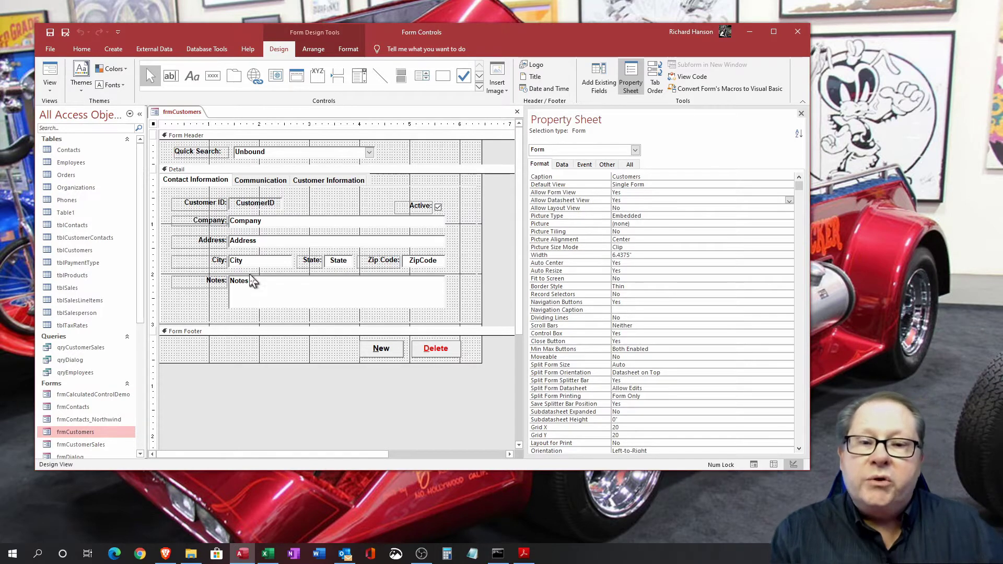
Look through the Communication, Customer Information and Contact Information pages of the form's tab control.
{"action": "left_click", "coordinate": [260, 184]}
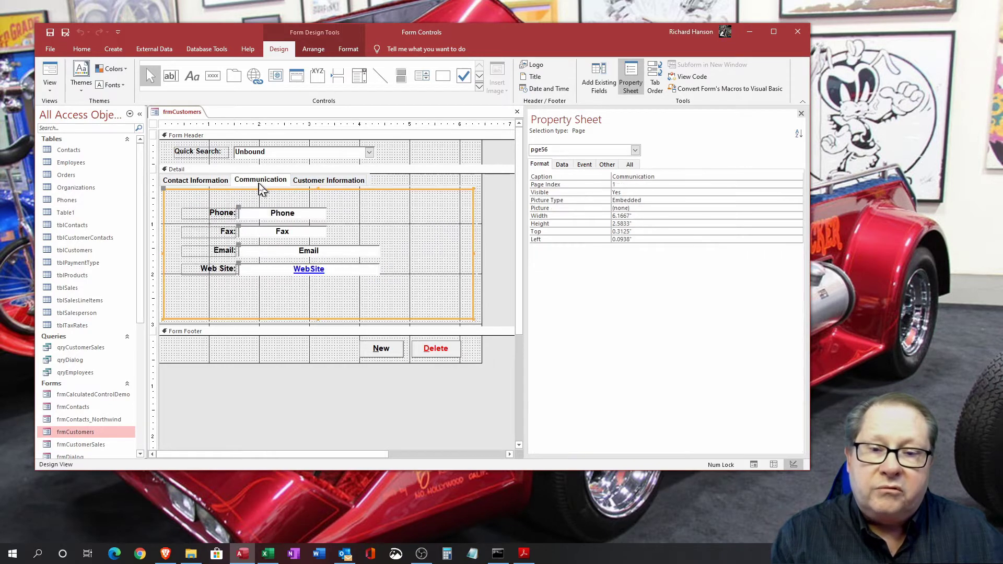
{"action": "left_click", "coordinate": [329, 183]}
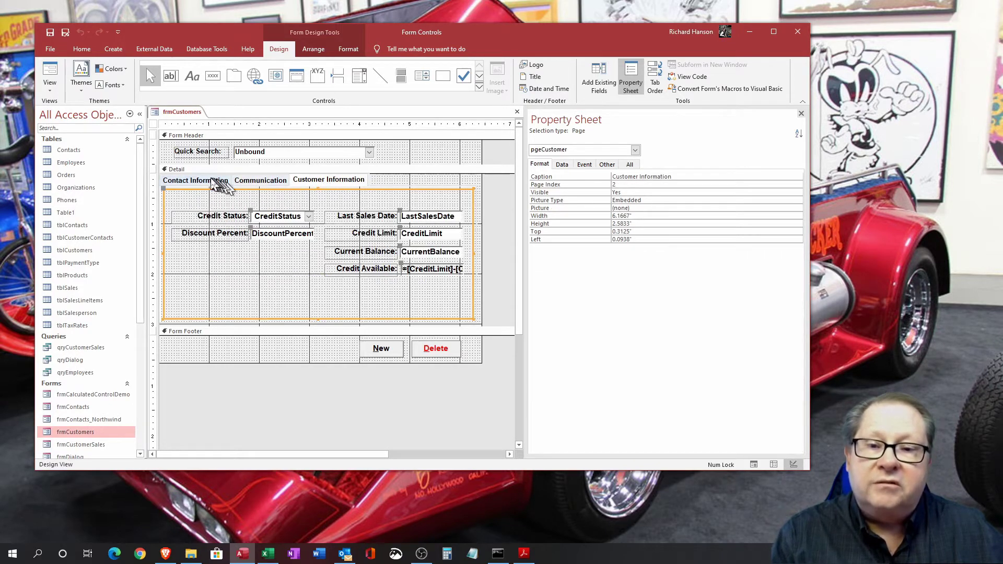
{"action": "left_click", "coordinate": [213, 183]}
{"action": "left_click", "coordinate": [260, 183]}
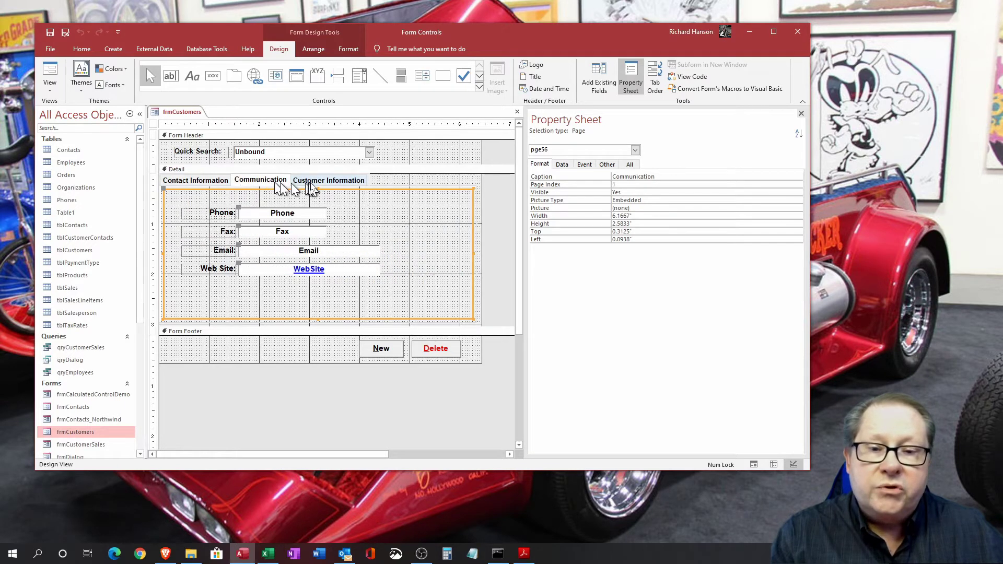
{"action": "left_click", "coordinate": [328, 183]}
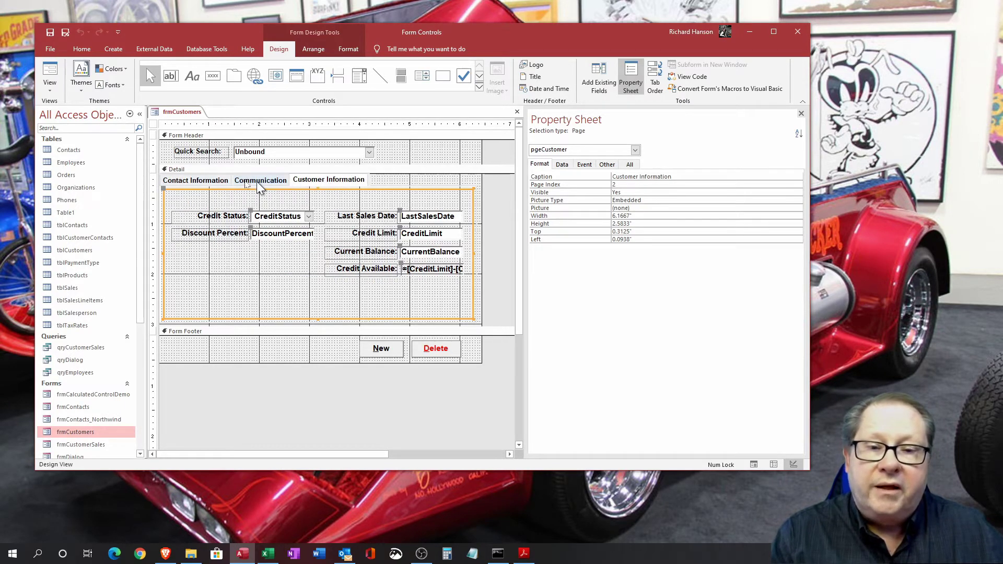
{"action": "left_click", "coordinate": [219, 184]}
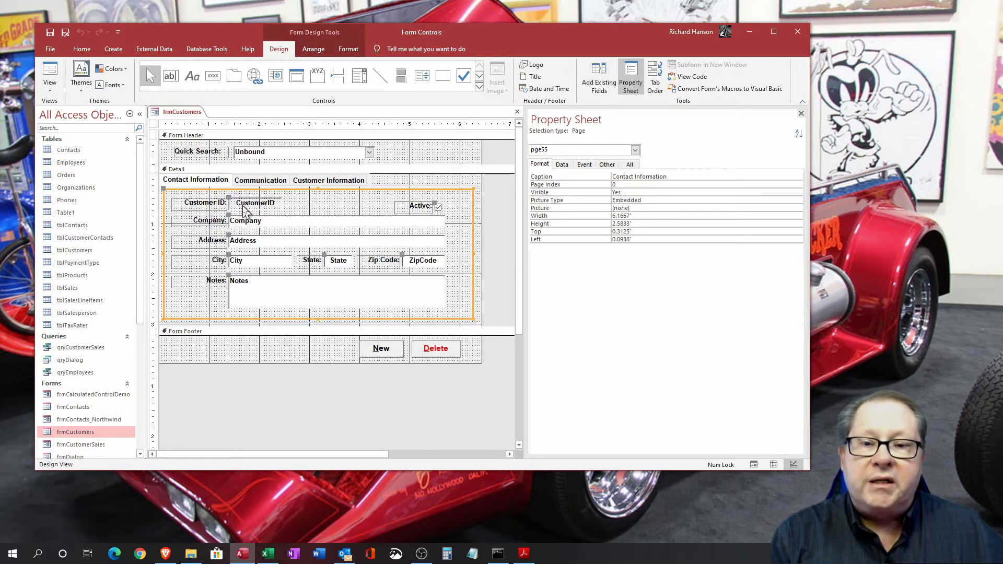
Inspect the Quick Search combo box's row source in the Query Builder, widening the Name column to read its expression, and close the query.
{"action": "left_click", "coordinate": [276, 157]}
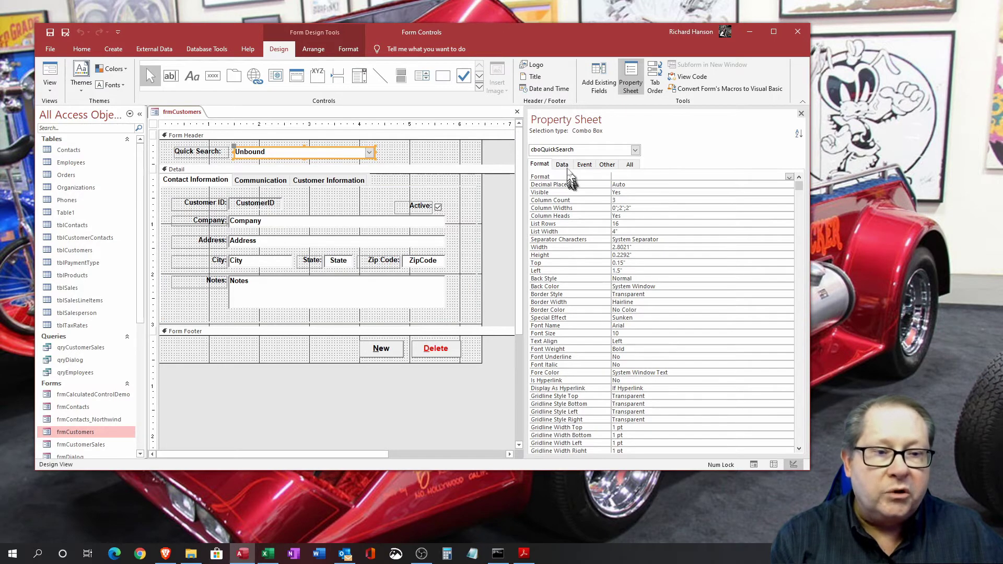
{"action": "left_click", "coordinate": [562, 164]}
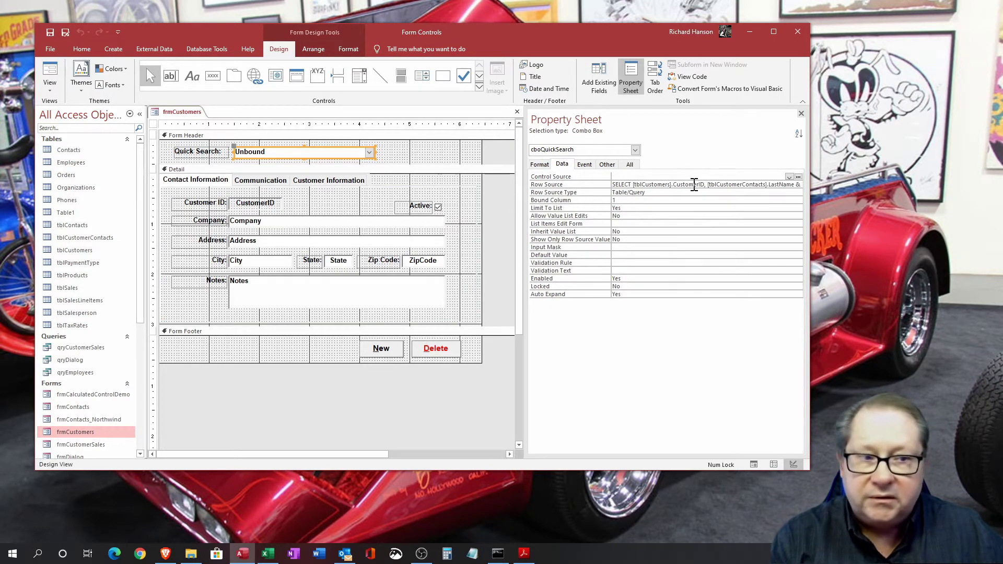
{"action": "left_click", "coordinate": [763, 185]}
{"action": "left_click", "coordinate": [798, 185]}
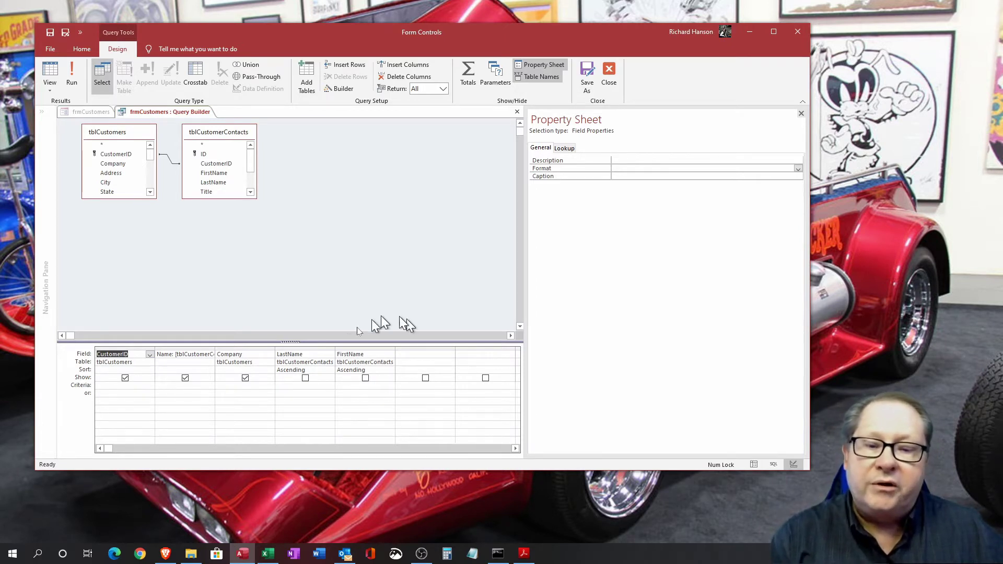
{"action": "double_click", "coordinate": [214, 348]}
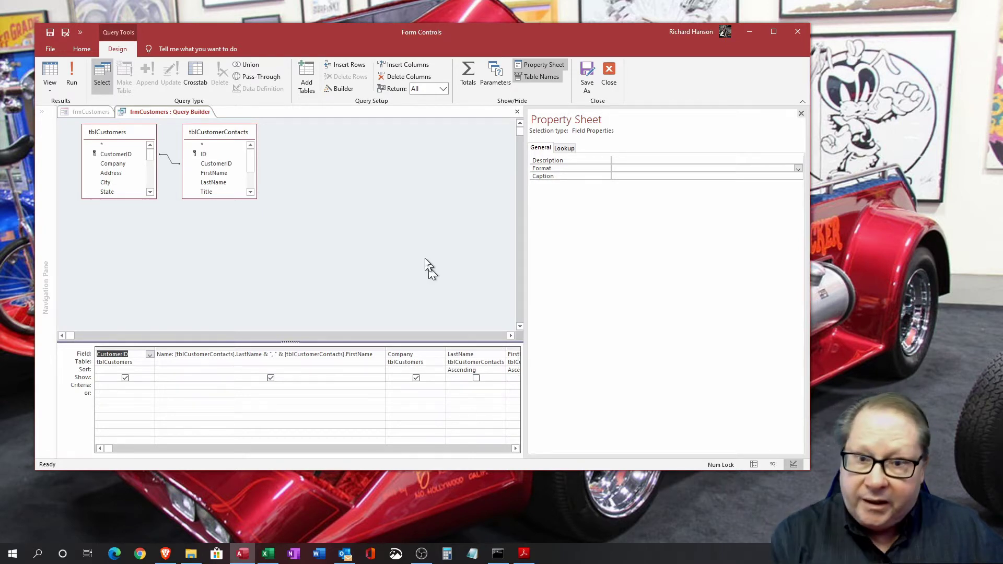
{"action": "left_click", "coordinate": [517, 111]}
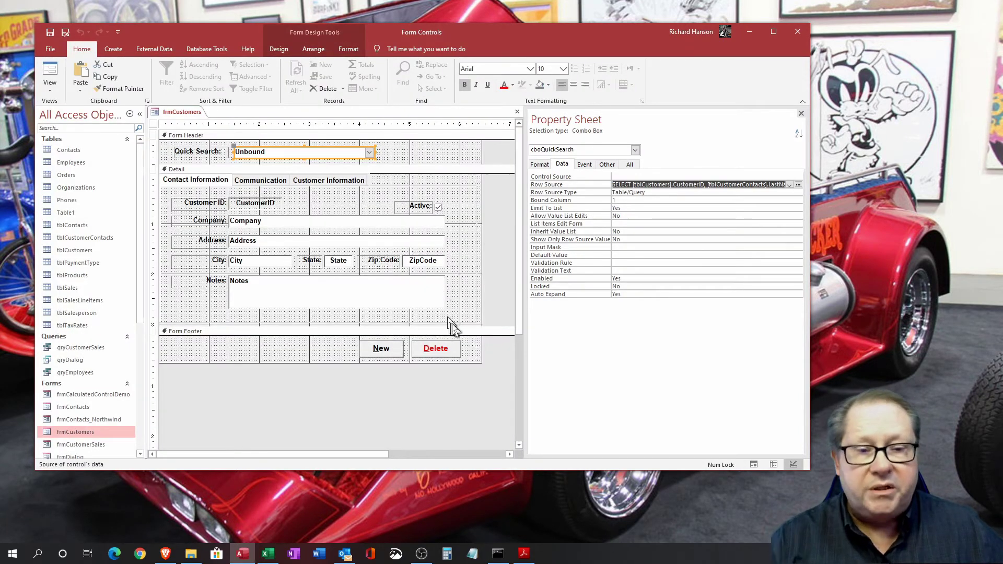
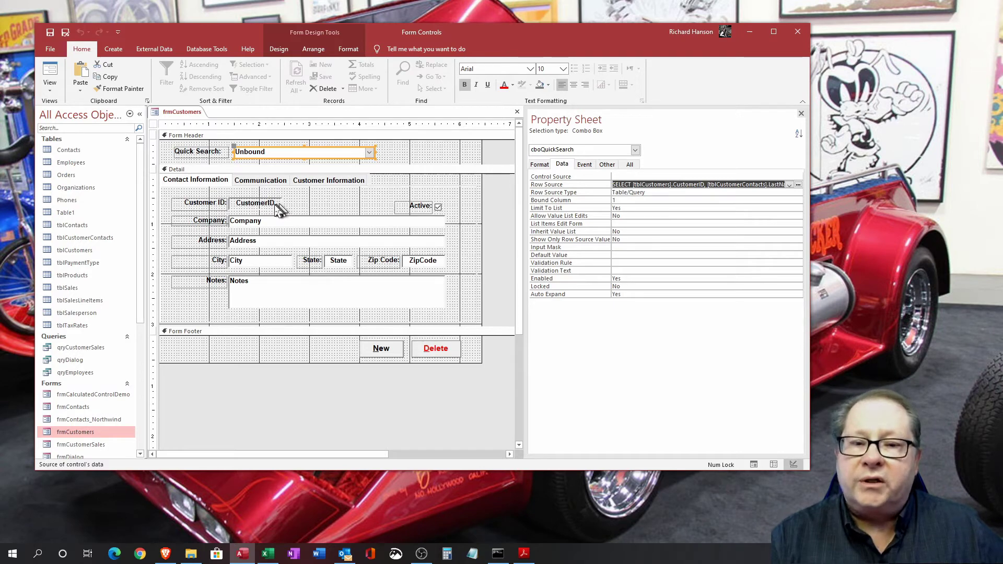
Review the Quick Search combo box's event properties and its column count, column widths, column heads, list rows and list width.
{"action": "left_click", "coordinate": [584, 164]}
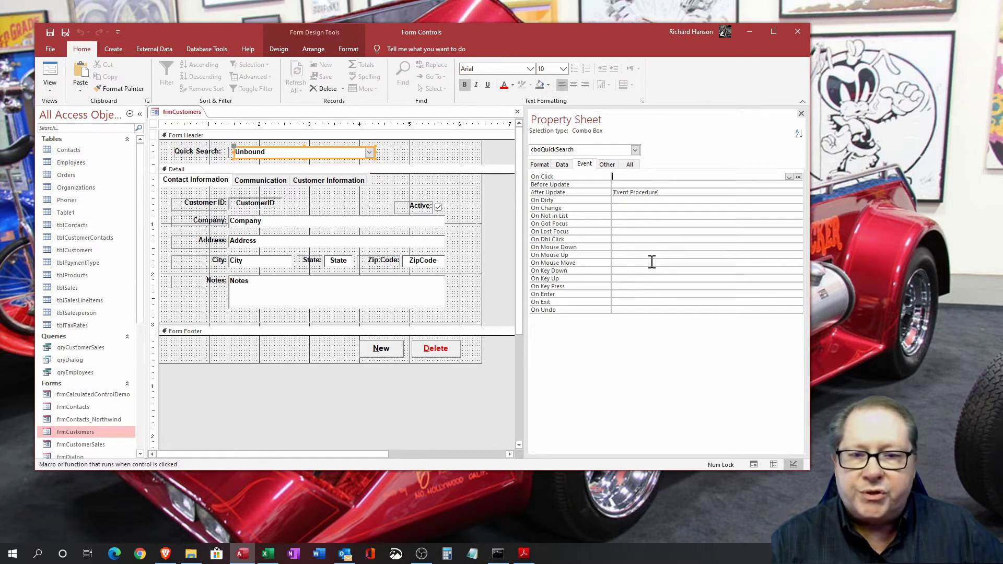
{"action": "left_click", "coordinate": [543, 166]}
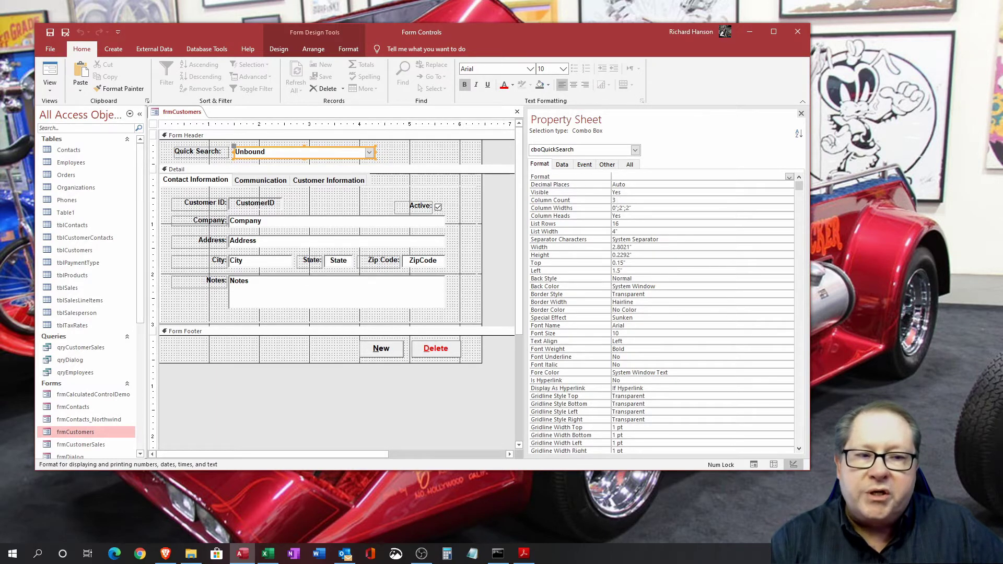
{"action": "left_click", "coordinate": [626, 200]}
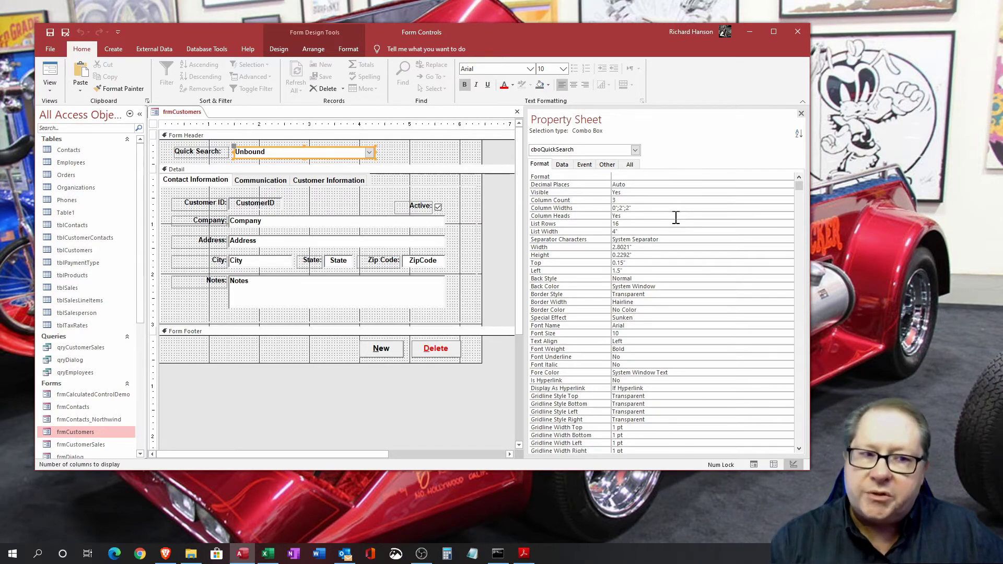
{"action": "left_click", "coordinate": [640, 209]}
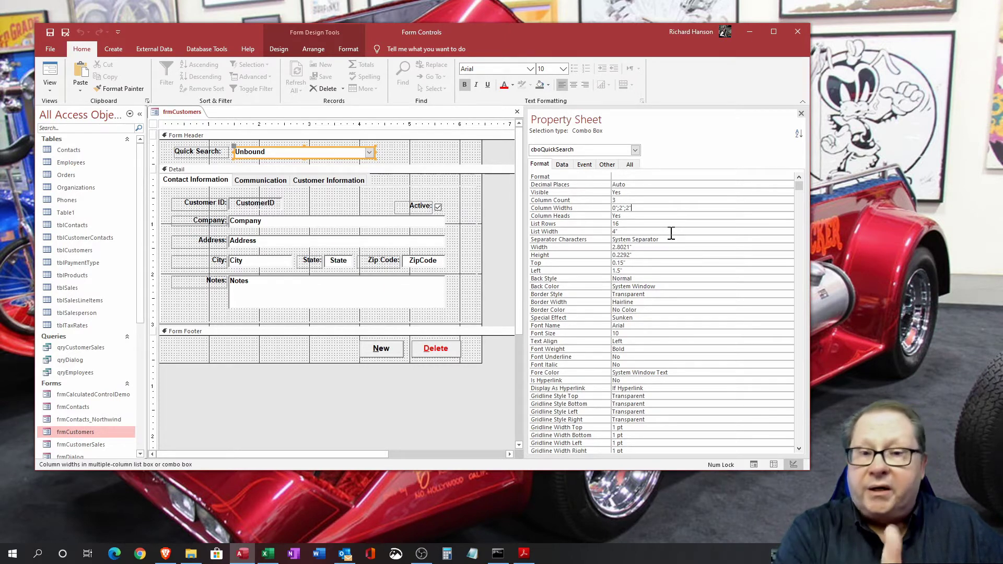
{"action": "left_click", "coordinate": [637, 216]}
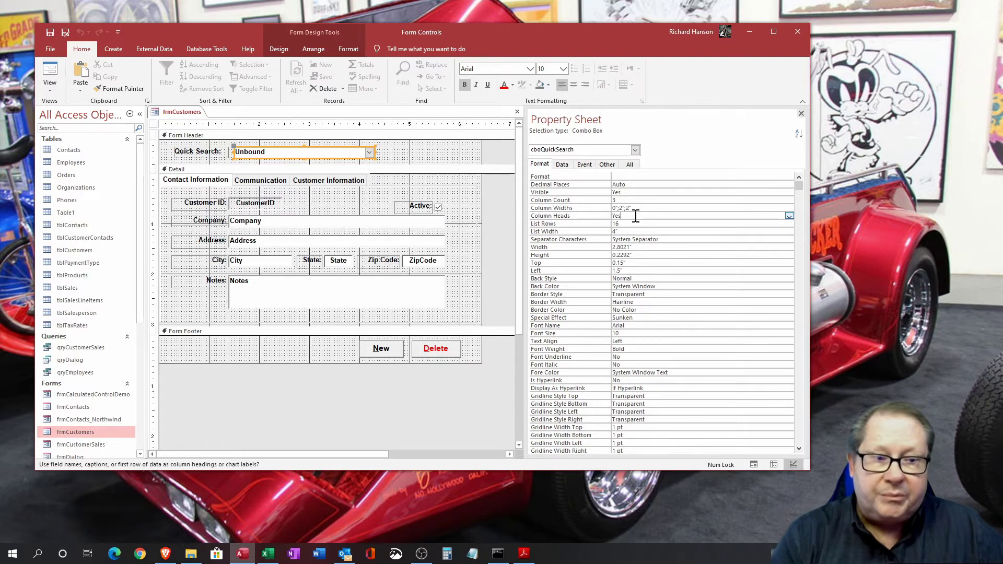
{"action": "left_click", "coordinate": [632, 225]}
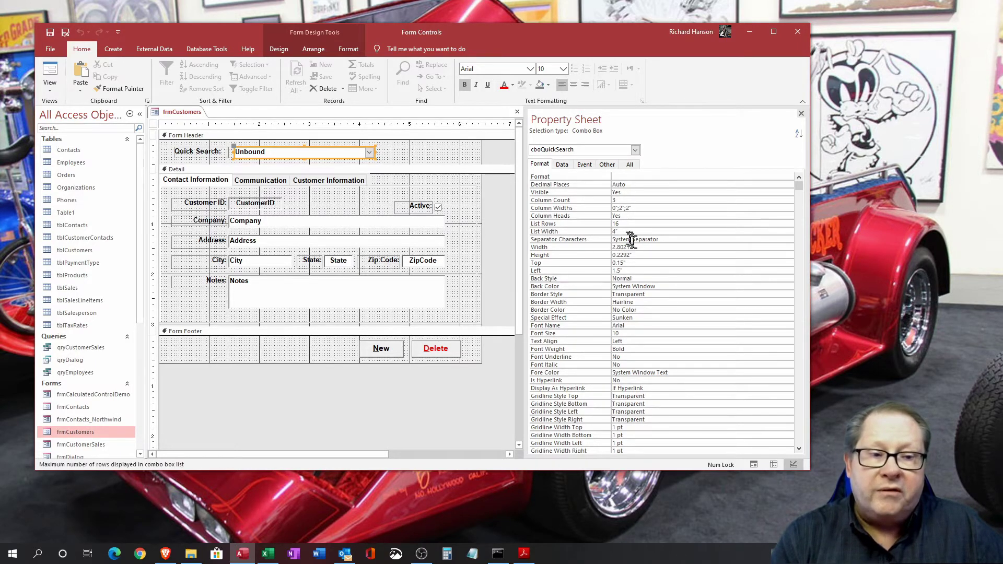
{"action": "left_click", "coordinate": [611, 232]}
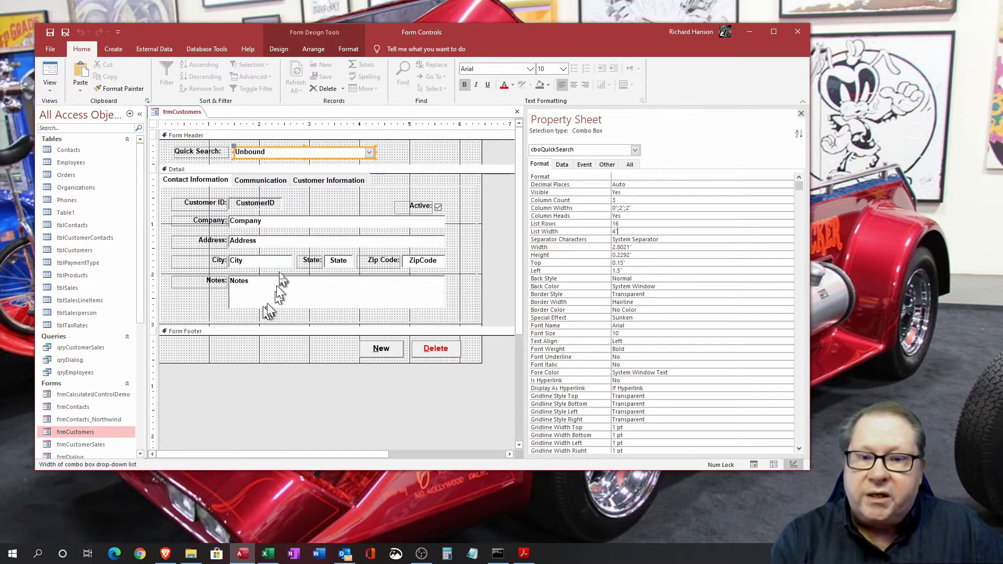
Look over the Company, Address, City and CustomerID text boxes and their format properties.
{"action": "left_click", "coordinate": [272, 225]}
{"action": "left_click", "coordinate": [269, 242]}
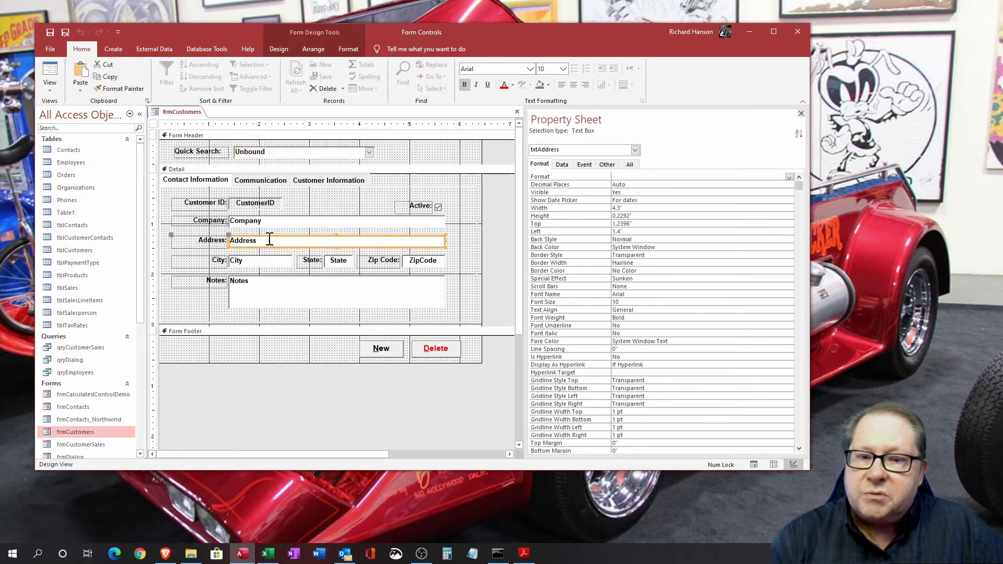
{"action": "left_click", "coordinate": [269, 262]}
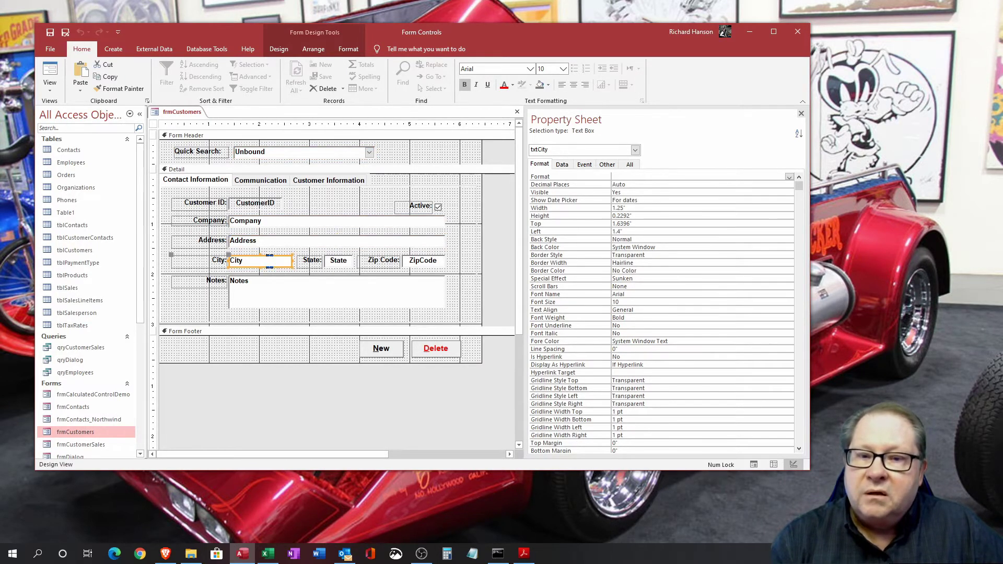
{"action": "left_click", "coordinate": [241, 205]}
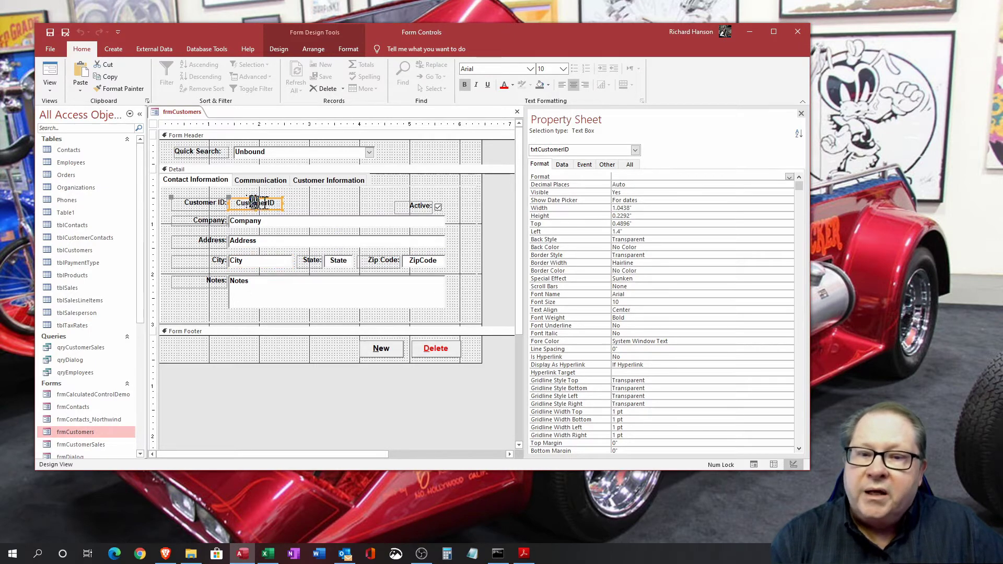
Display frmCustomers in Form View and try to overwrite the Customer ID with 5.
{"action": "left_click", "coordinate": [50, 76]}
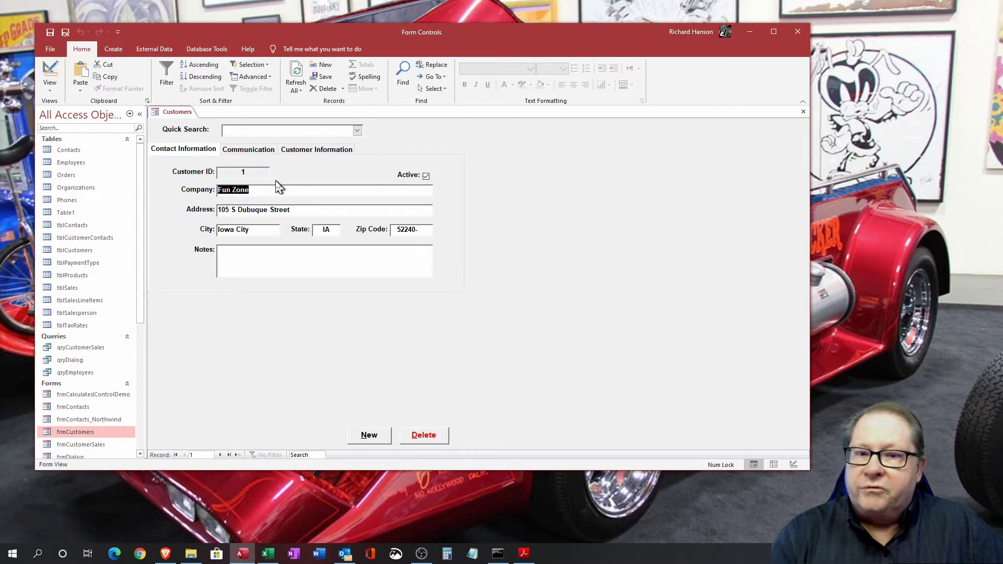
{"action": "left_click", "coordinate": [244, 174]}
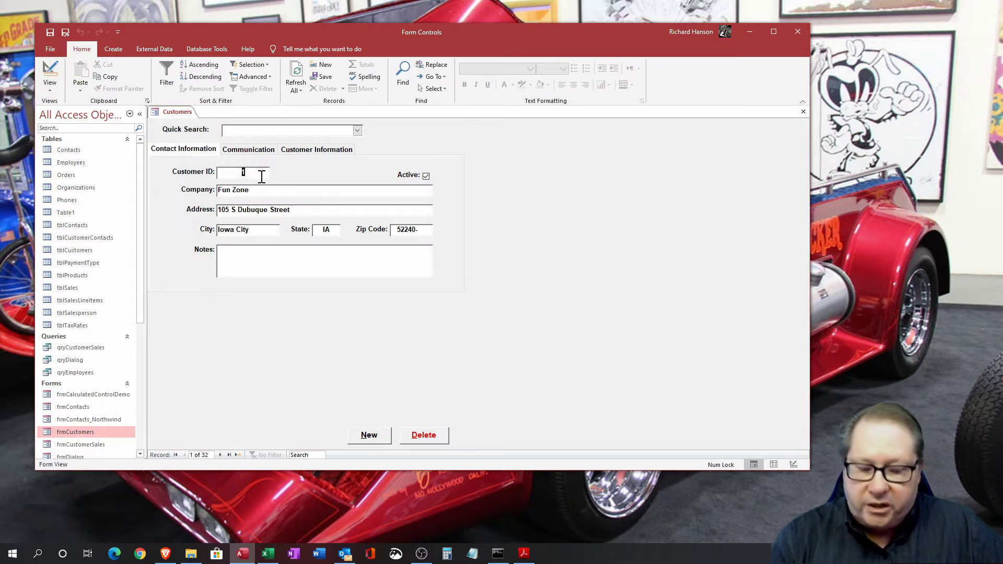
{"action": "key", "text": "5"}
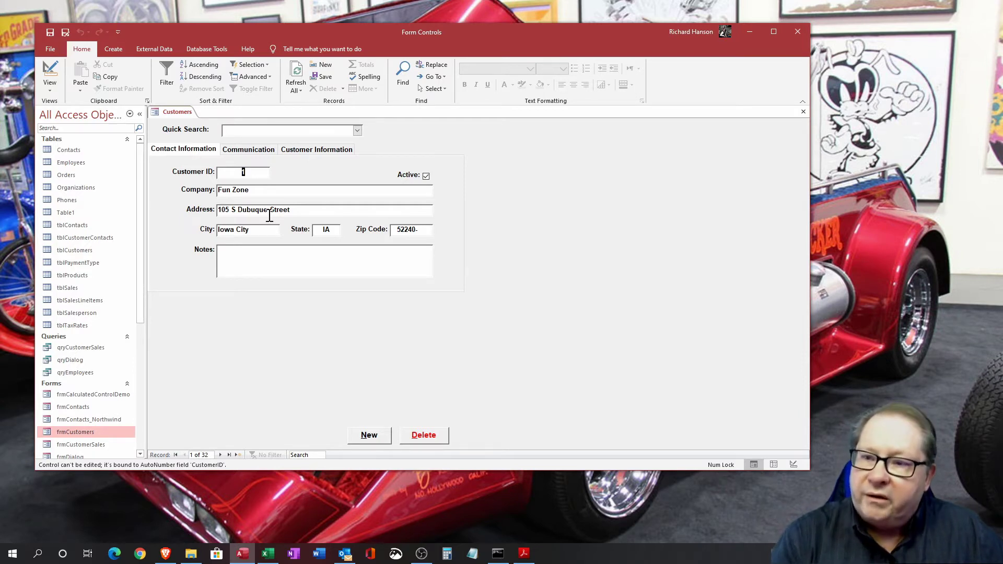
Find the Carl's Collectibles customer record through Quick Search, and return the form to Design View.
{"action": "left_click", "coordinate": [357, 131]}
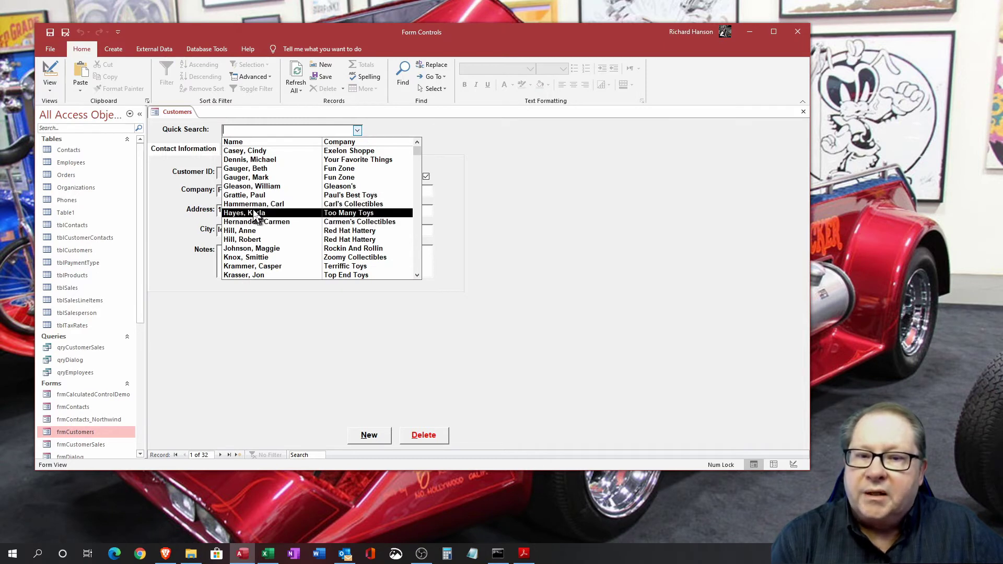
{"action": "left_click", "coordinate": [364, 205]}
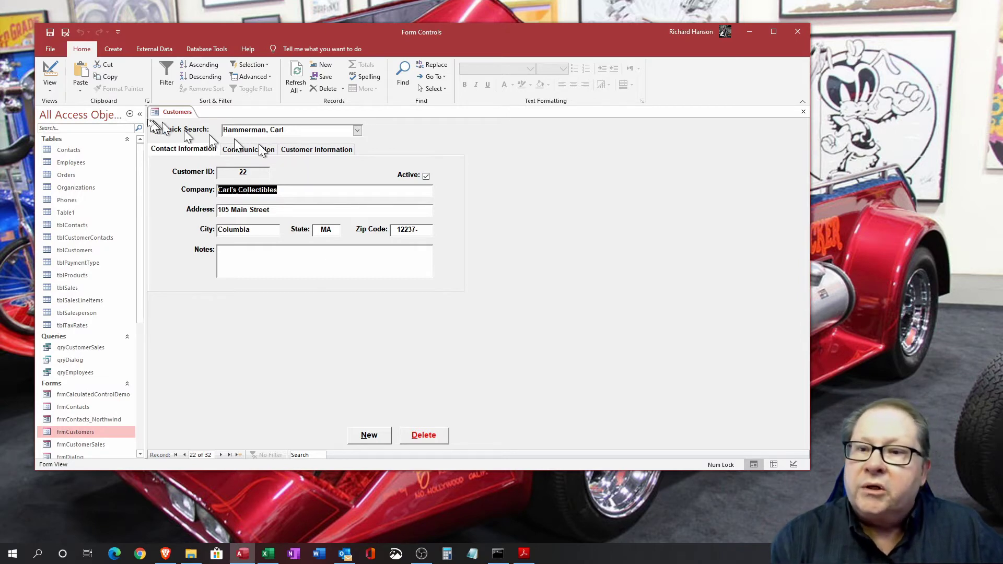
{"action": "left_click", "coordinate": [50, 73]}
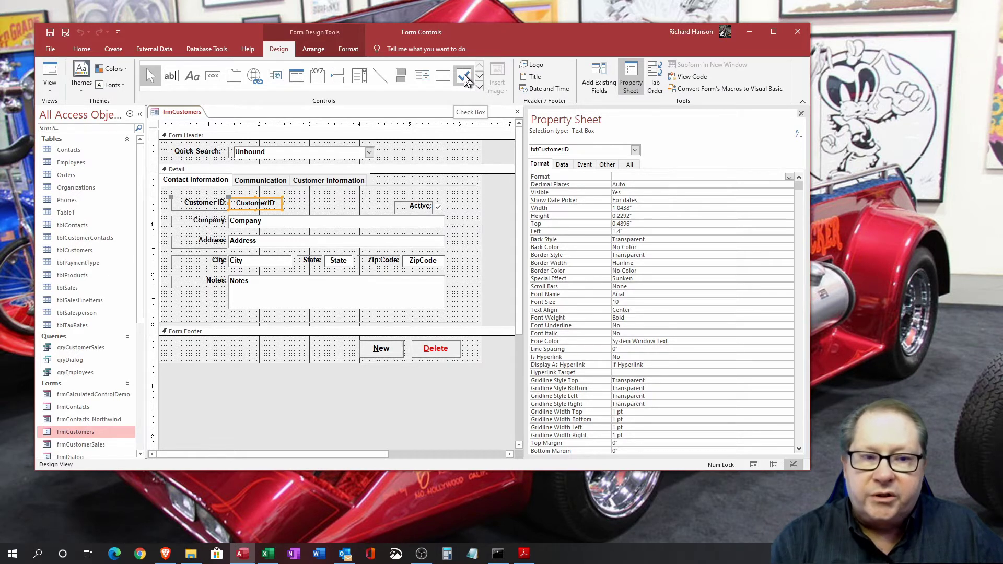
Inspect the Active check box's format and data properties, including the fields available as its control source.
{"action": "left_click", "coordinate": [438, 208]}
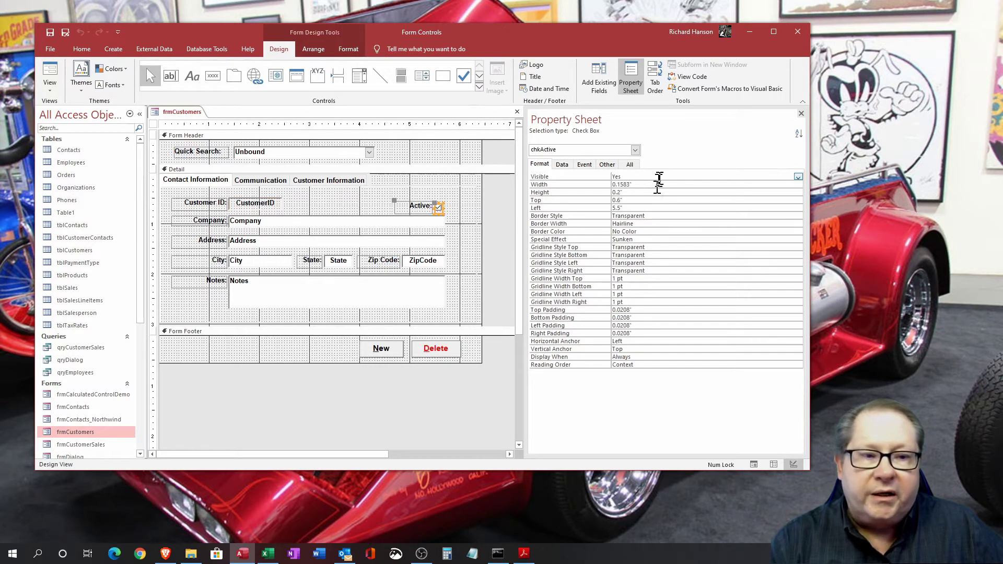
{"action": "left_click", "coordinate": [562, 165]}
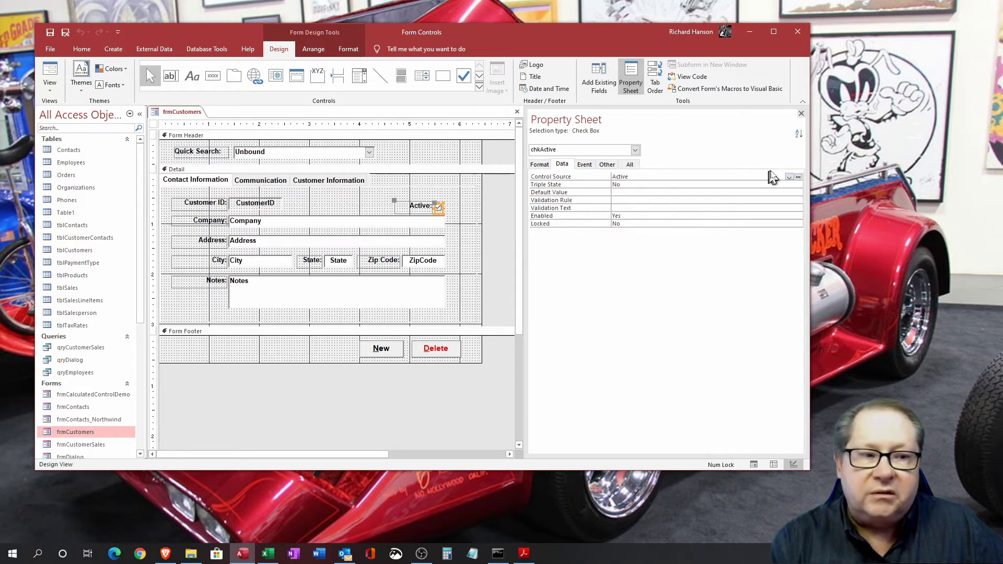
{"action": "left_click", "coordinate": [789, 177]}
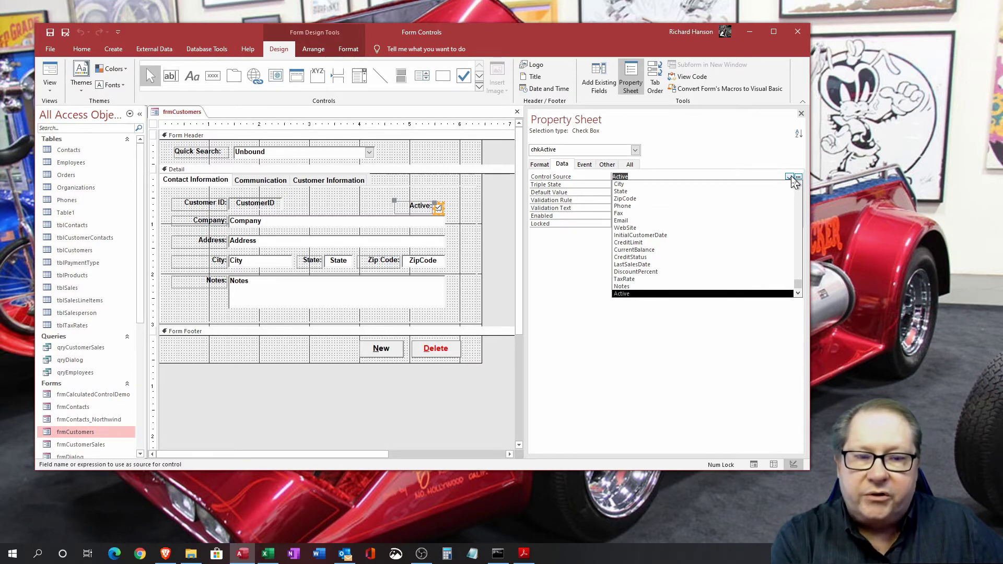
{"action": "left_click", "coordinate": [790, 177]}
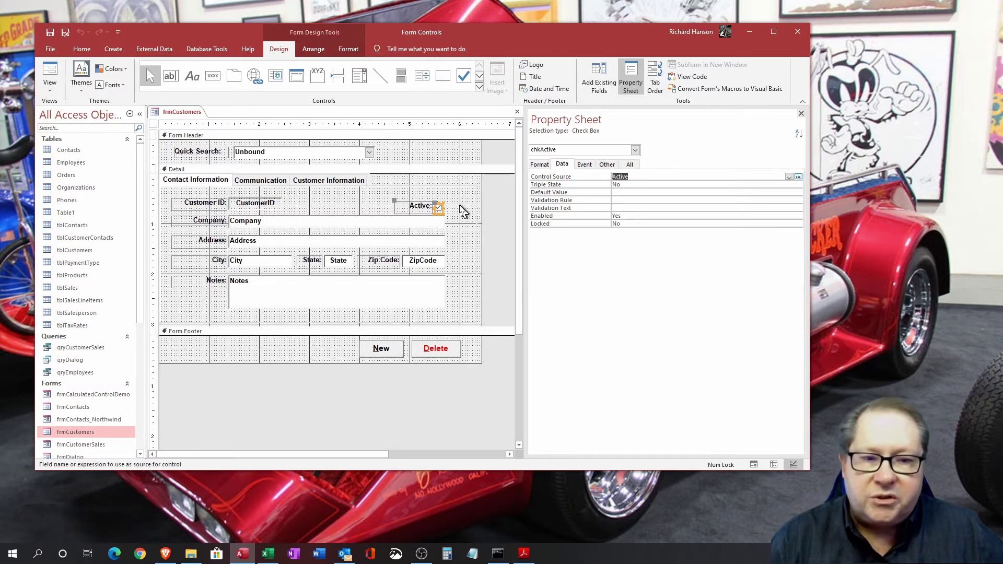
{"action": "left_click", "coordinate": [459, 212]}
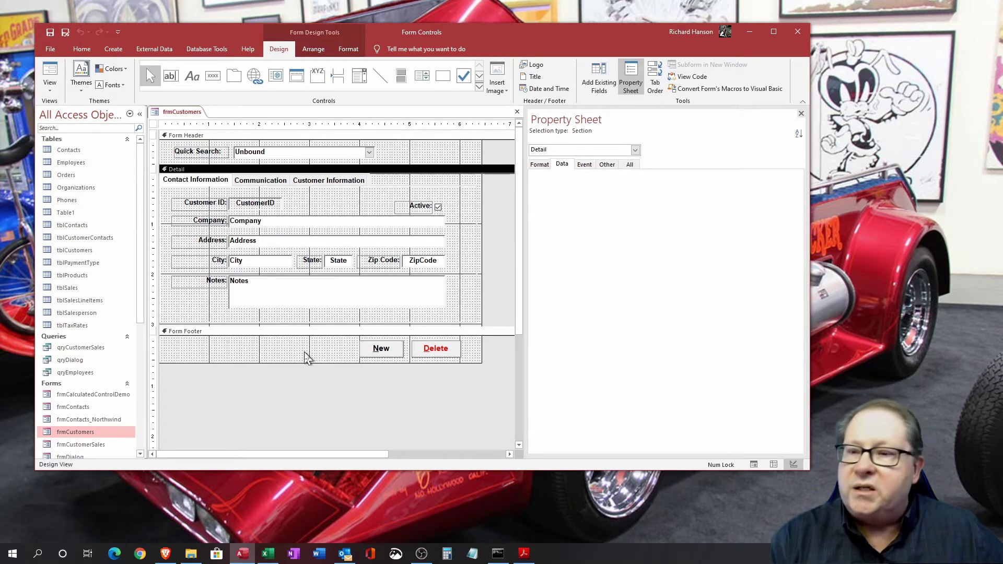
Examine the format properties and the caption text of the New command button in the form footer.
{"action": "left_click", "coordinate": [390, 354]}
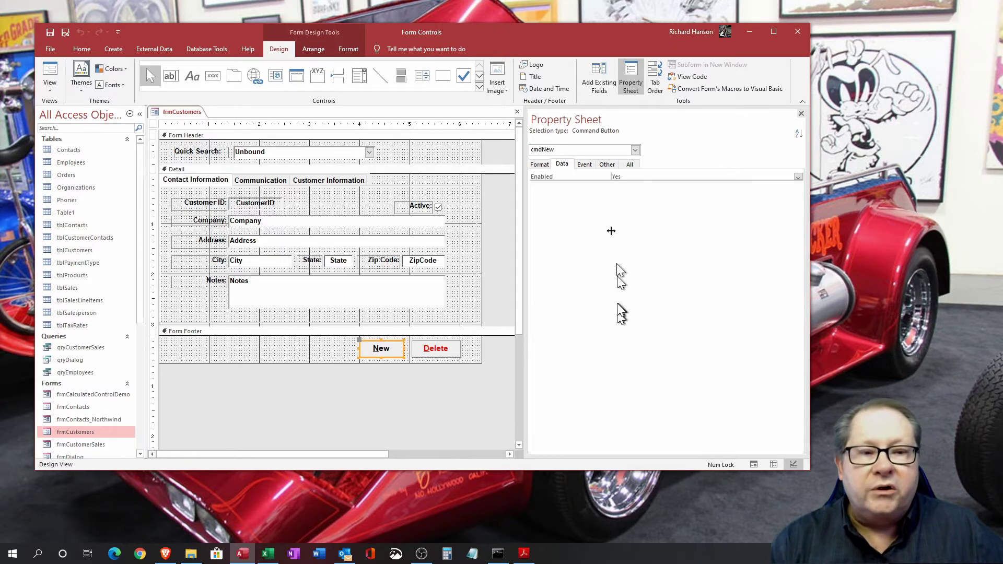
{"action": "left_click", "coordinate": [543, 166]}
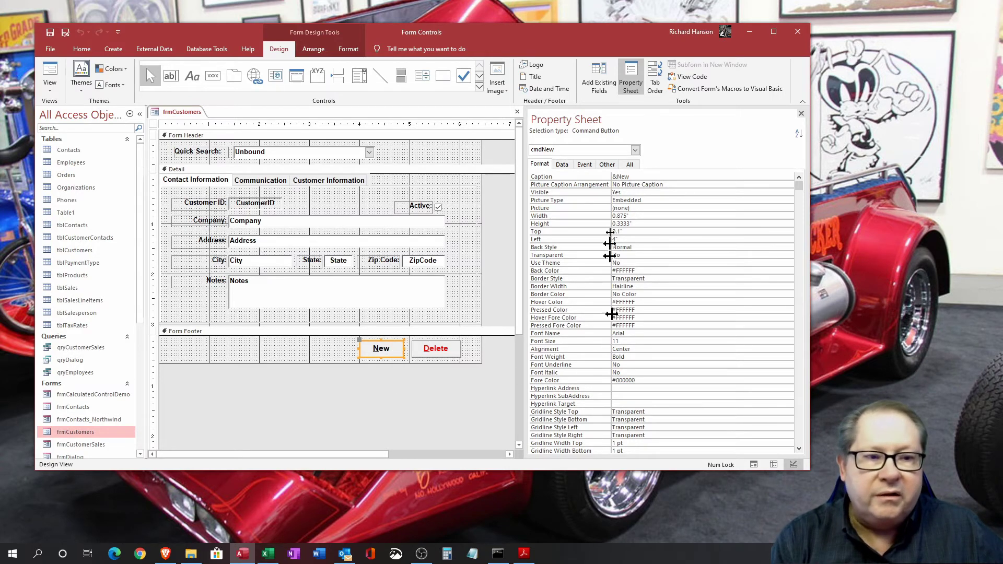
{"action": "left_click", "coordinate": [380, 349]}
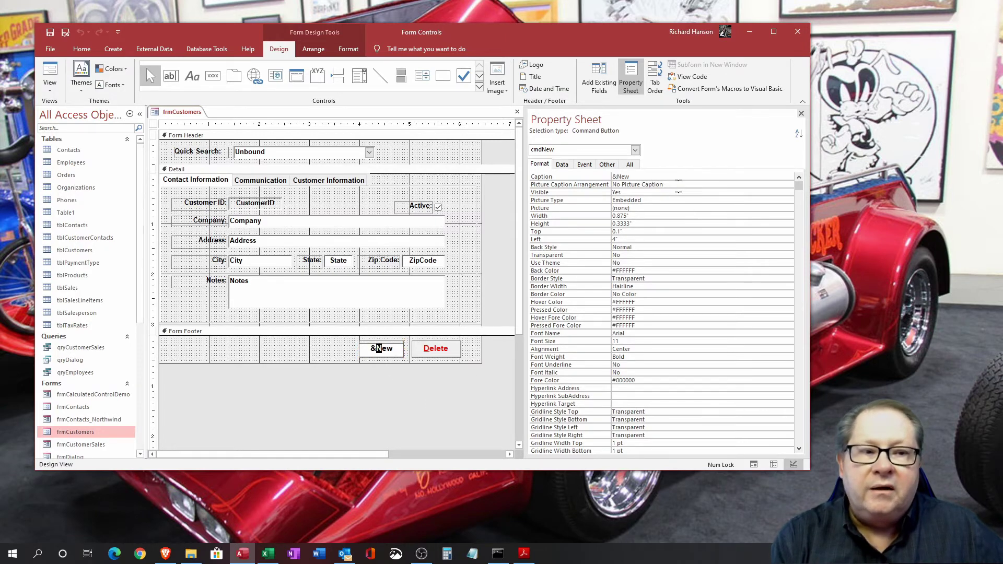
{"action": "left_click", "coordinate": [678, 177]}
{"action": "left_click", "coordinate": [483, 383]}
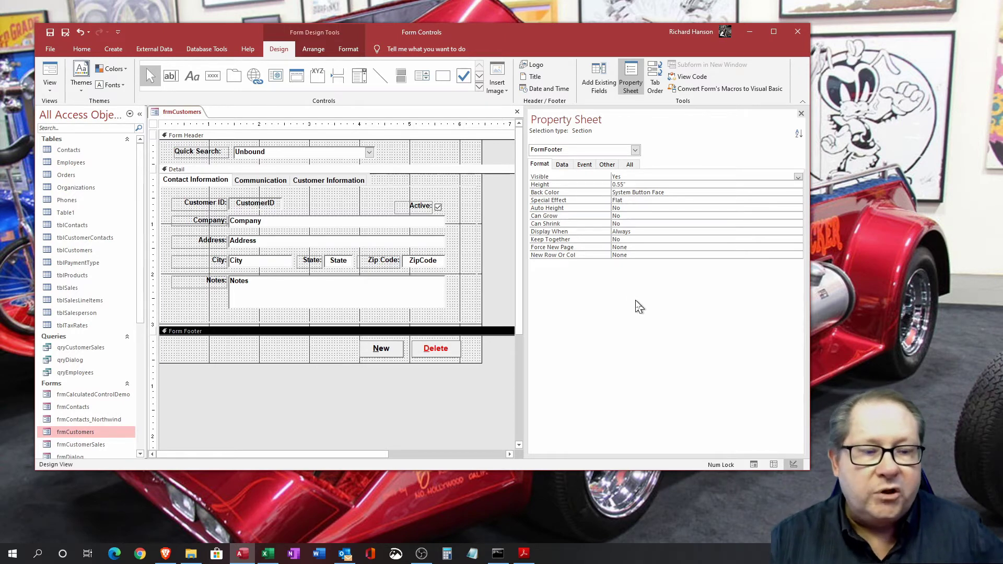
Check the form footer section's Back Color, Special Effect and event properties.
{"action": "left_click", "coordinate": [674, 193]}
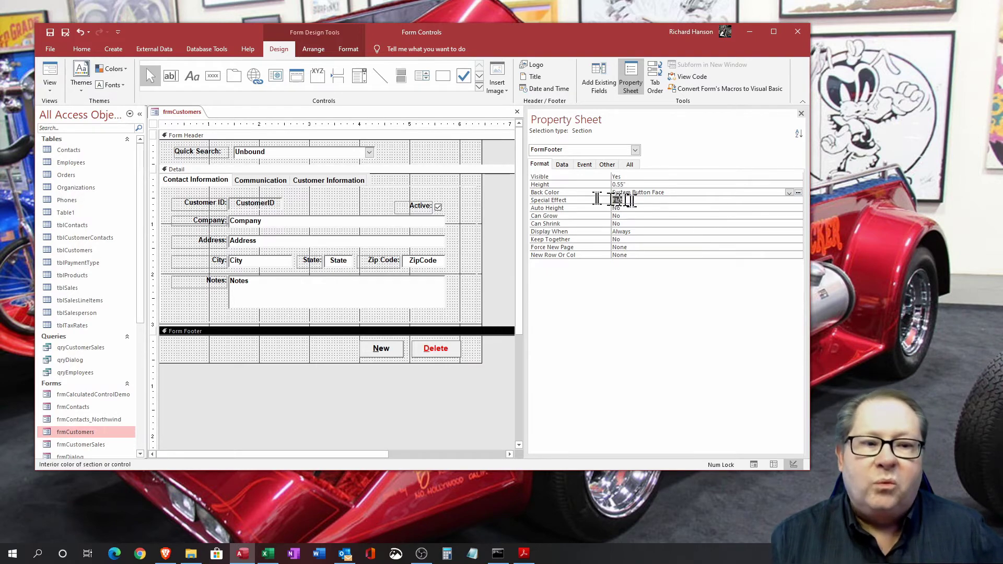
{"action": "left_click", "coordinate": [617, 200]}
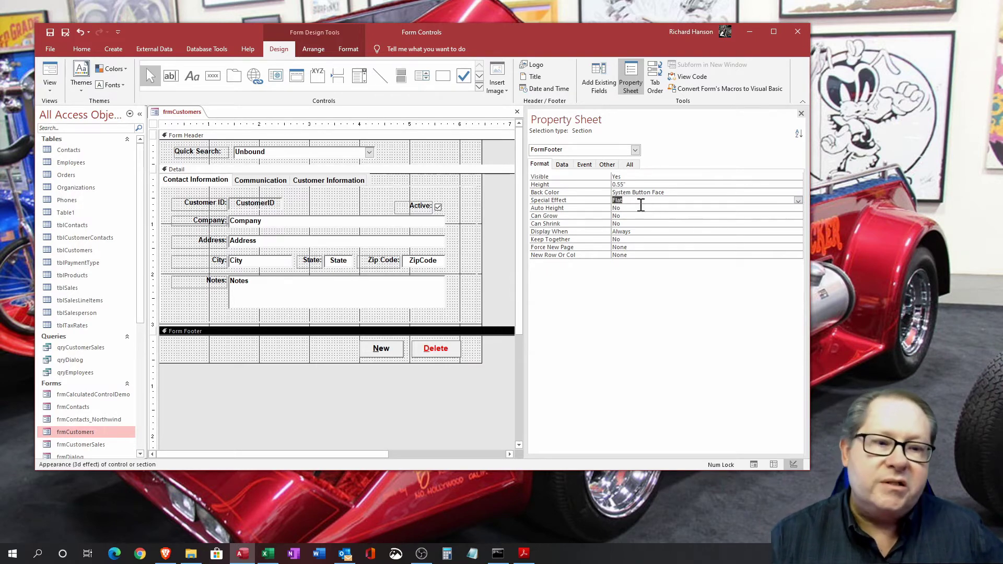
{"action": "left_click", "coordinate": [584, 165]}
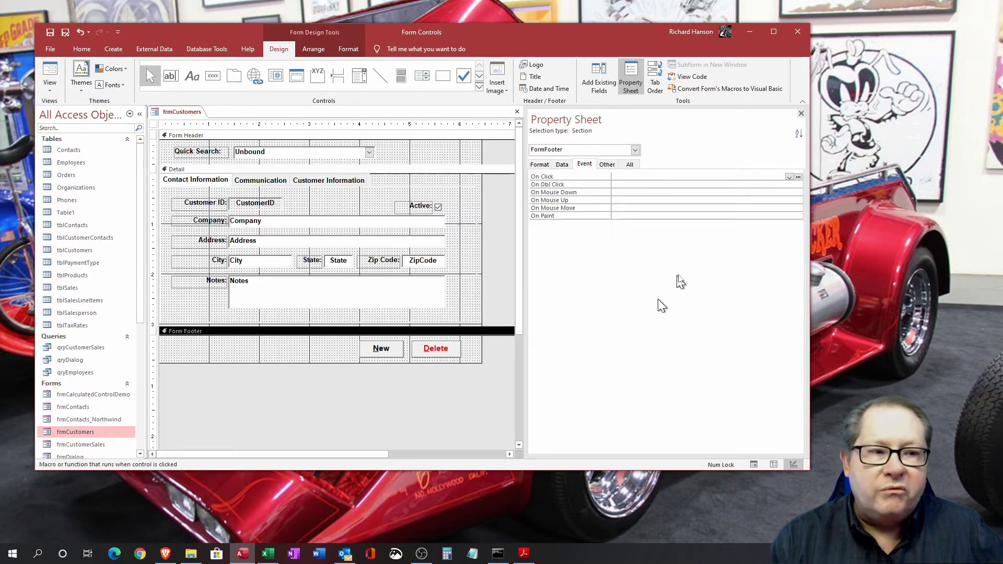
Examine the New button's On Click procedure in a maximized code window, highlight acCmdRecordsGoToNew, and close the code editor.
{"action": "left_click", "coordinate": [374, 351]}
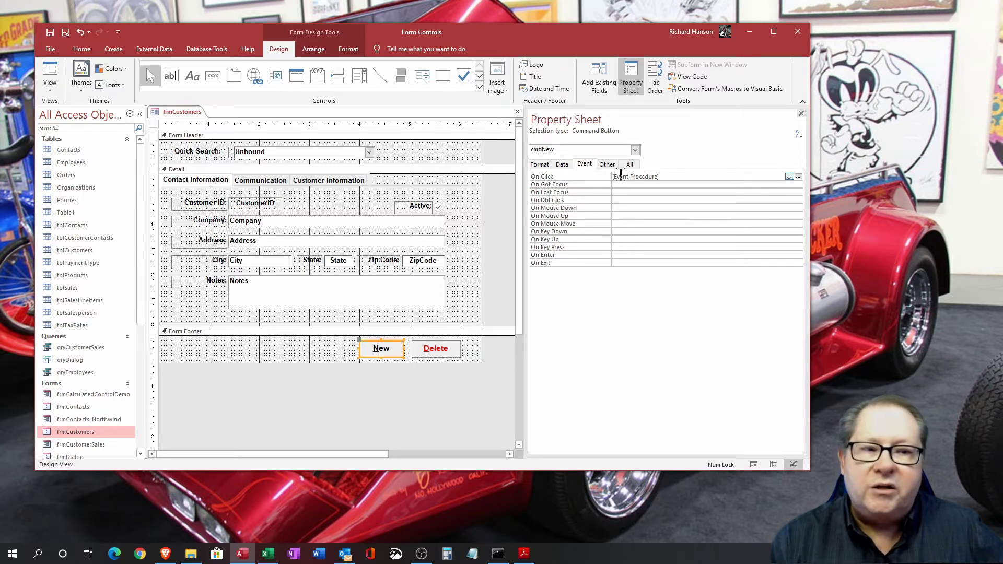
{"action": "left_click", "coordinate": [798, 177]}
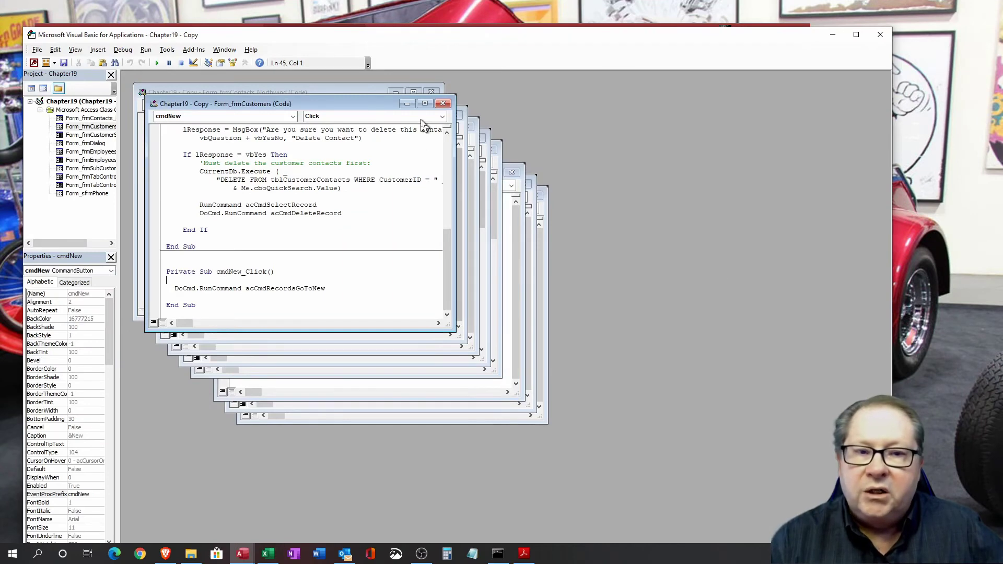
{"action": "left_click", "coordinate": [424, 104]}
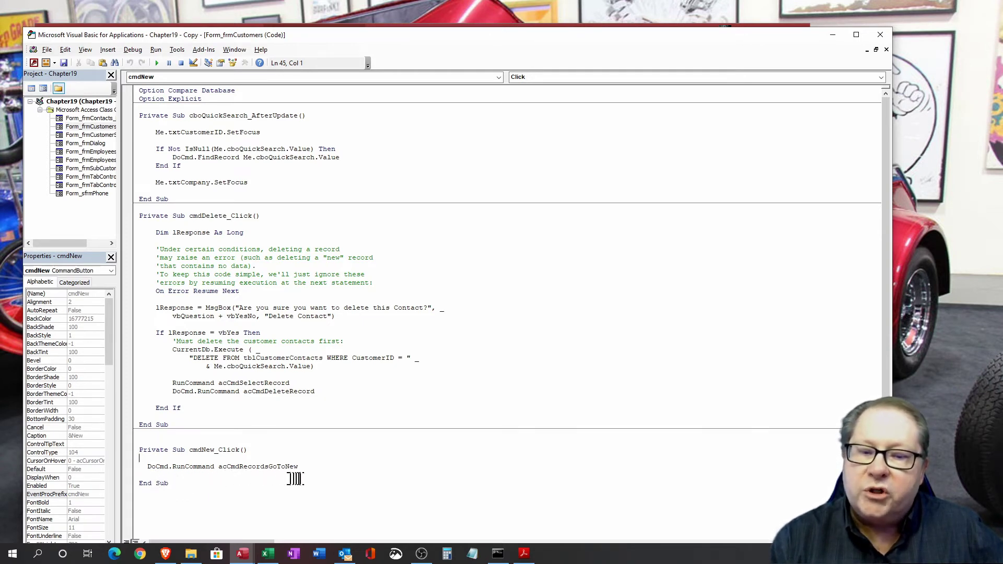
{"action": "left_click_drag", "start_coordinate": [299, 466], "coordinate": [222, 467]}
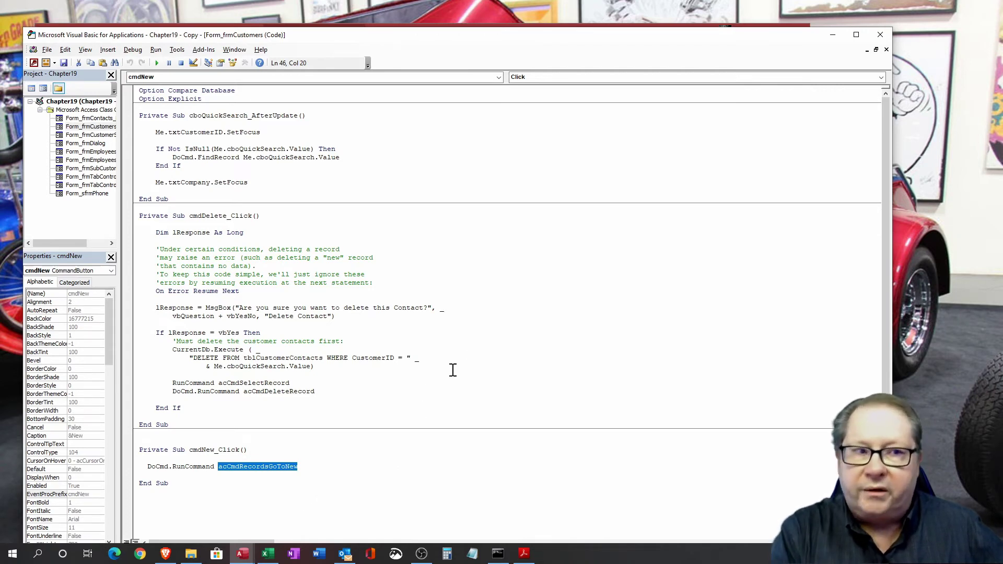
{"action": "left_click", "coordinate": [882, 30]}
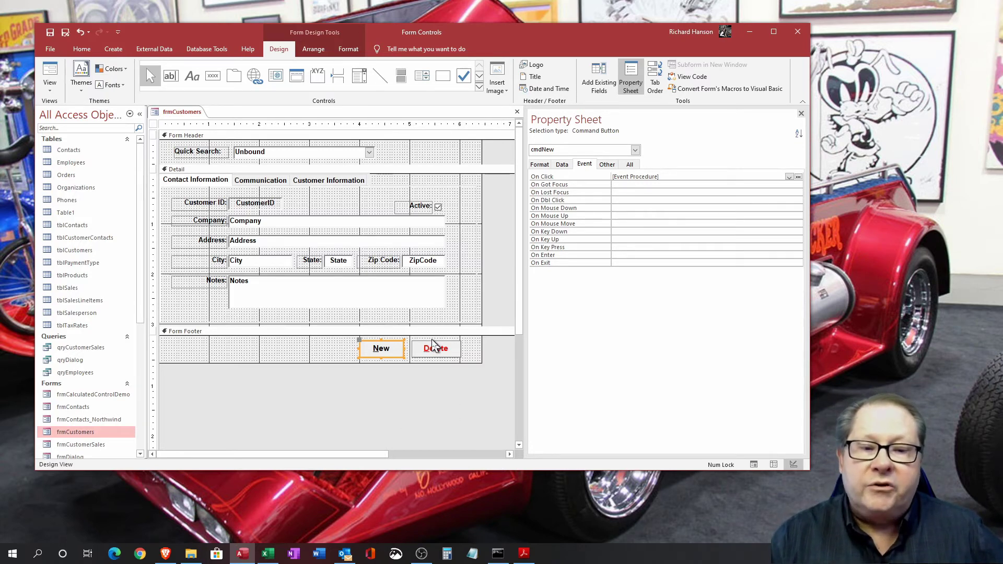
Open the Delete button's On Click event procedure to read its code.
{"action": "left_click", "coordinate": [437, 355]}
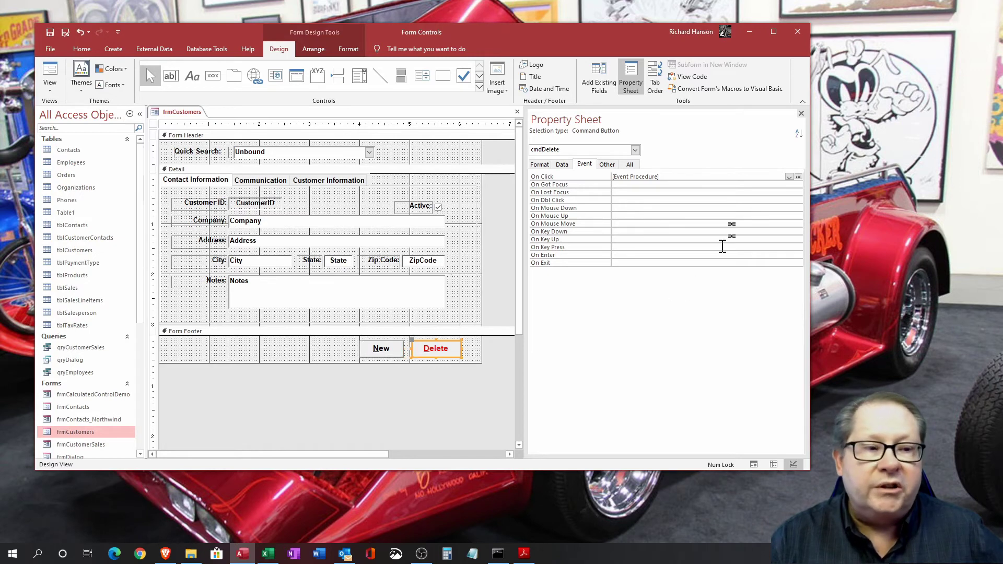
{"action": "left_click", "coordinate": [798, 177]}
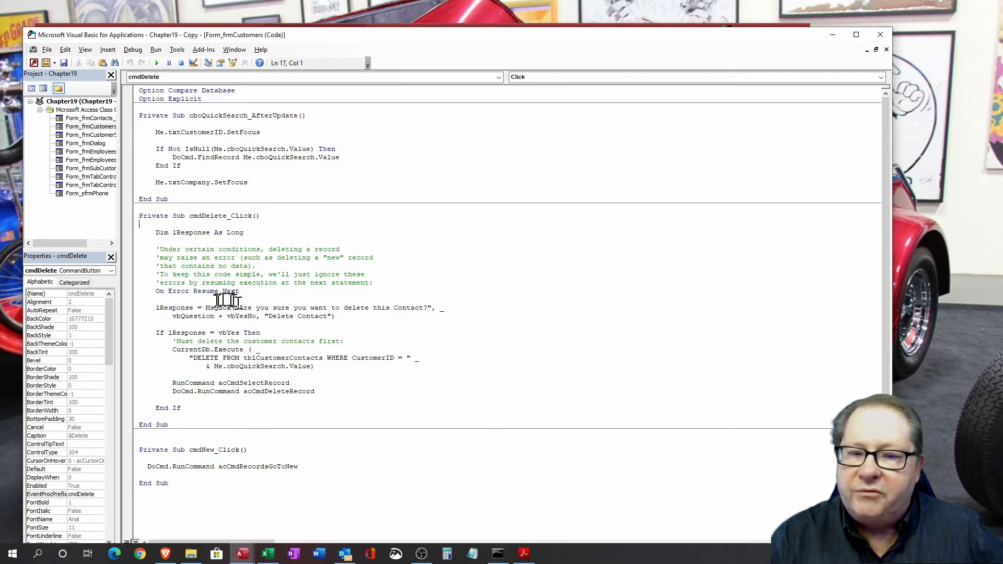
Examine the Delete procedure's confirmation MsgBox, vbYes condition and tblCustomerContacts DELETE statement, and close the code editor.
{"action": "left_click_drag", "start_coordinate": [202, 308], "coordinate": [347, 315]}
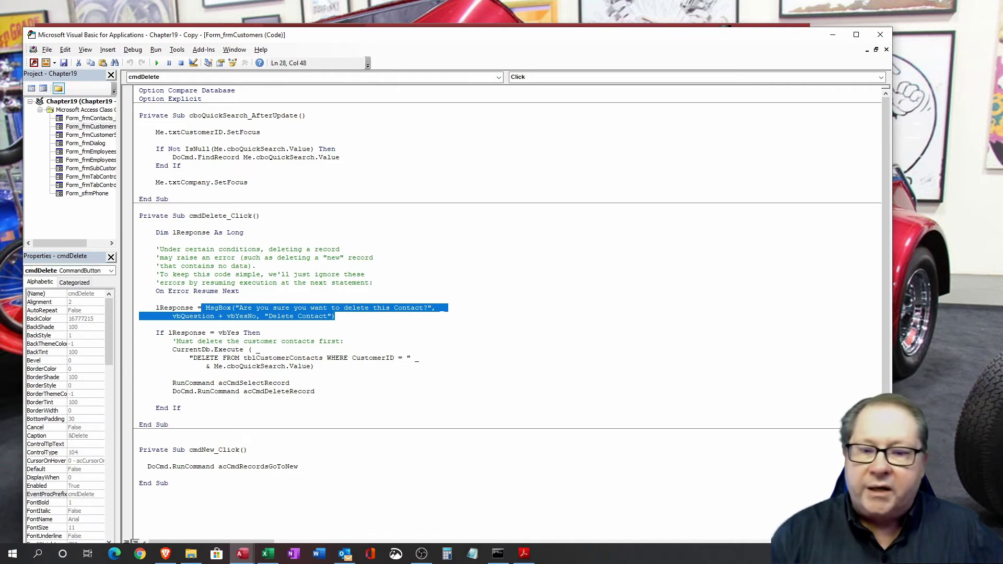
{"action": "left_click_drag", "start_coordinate": [240, 330], "coordinate": [376, 368]}
{"action": "left_click", "coordinate": [172, 349]}
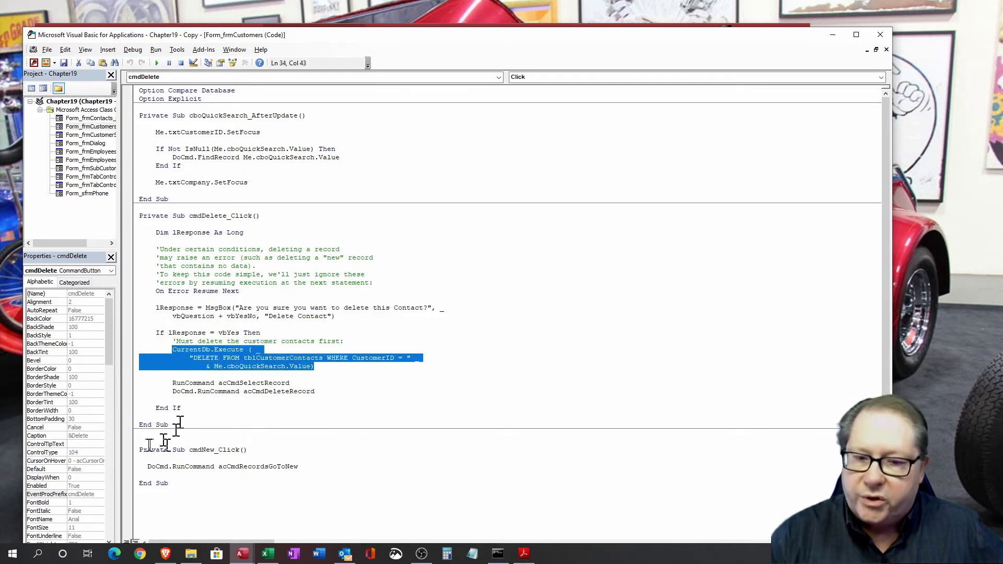
{"action": "left_click_drag", "start_coordinate": [240, 333], "coordinate": [227, 333]}
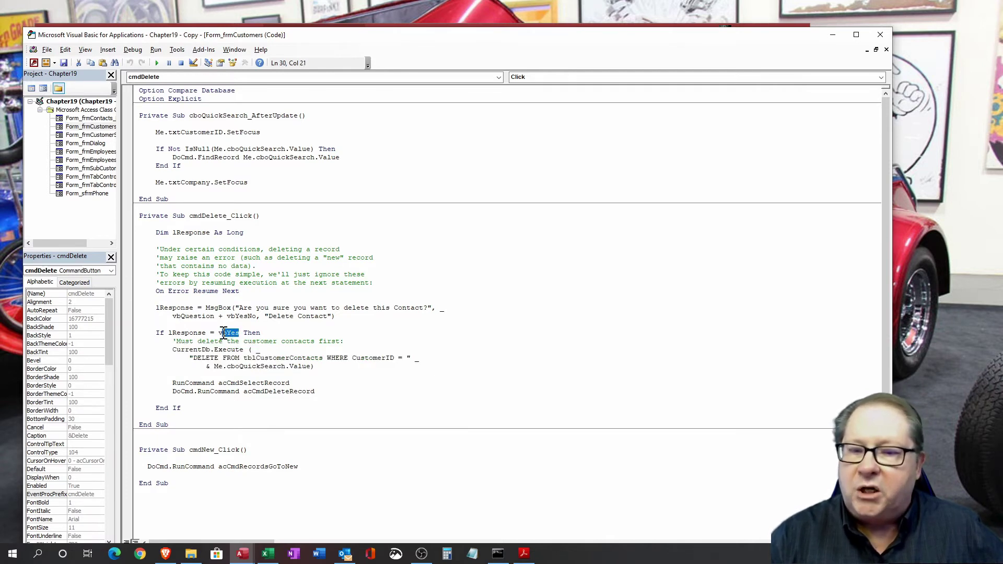
{"action": "left_click_drag", "start_coordinate": [141, 408], "coordinate": [177, 418]}
{"action": "left_click", "coordinate": [177, 416]}
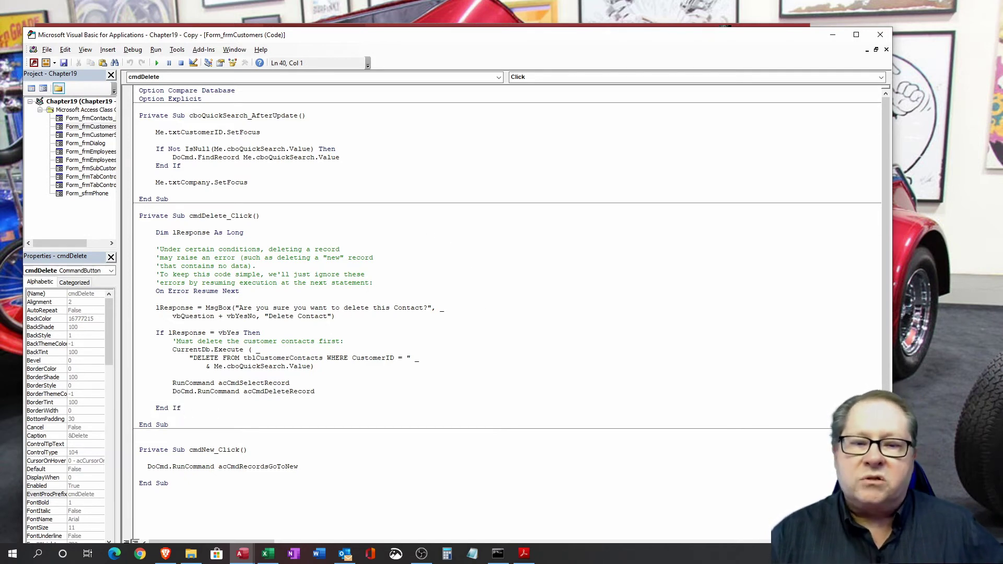
{"action": "left_click", "coordinate": [880, 34]}
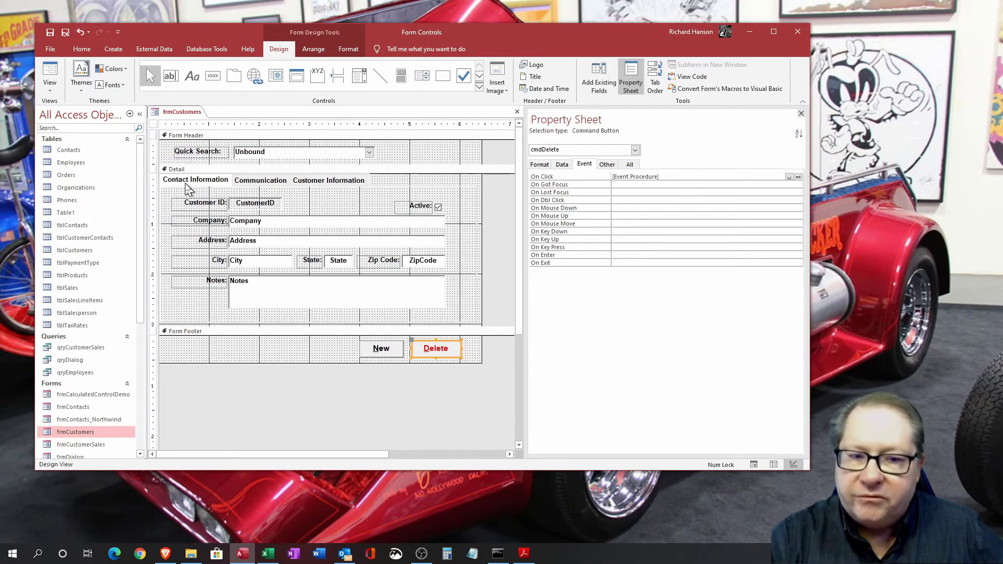
On the Communication page, examine the WebSite text box's format properties and the options available for Display As Hyperlink.
{"action": "left_click", "coordinate": [252, 182]}
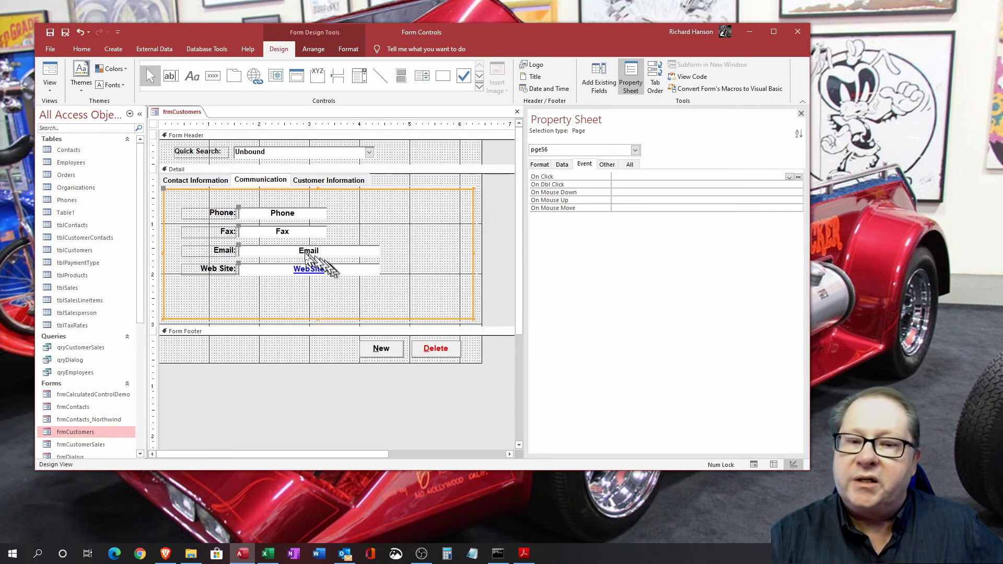
{"action": "left_click", "coordinate": [282, 271]}
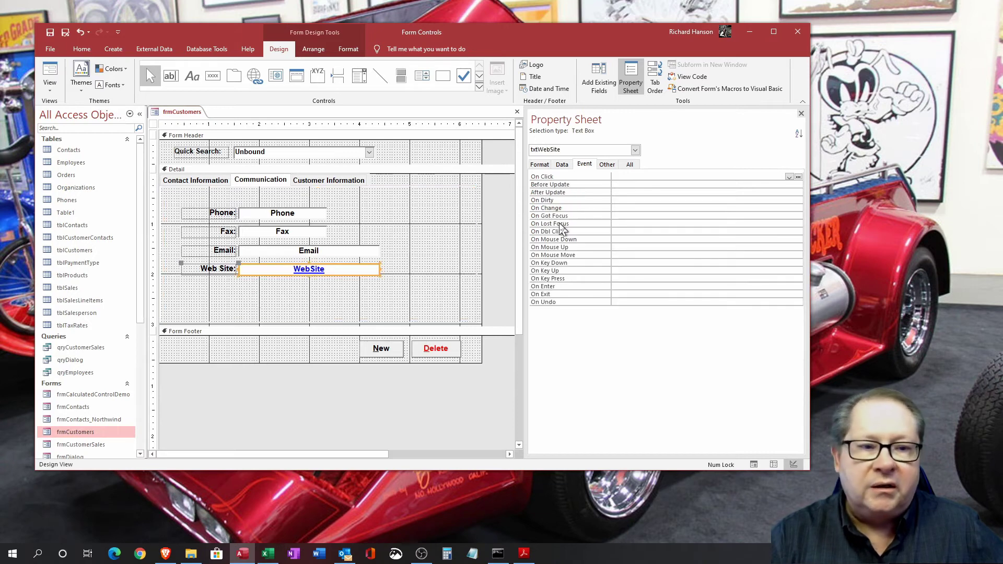
{"action": "left_click", "coordinate": [539, 165]}
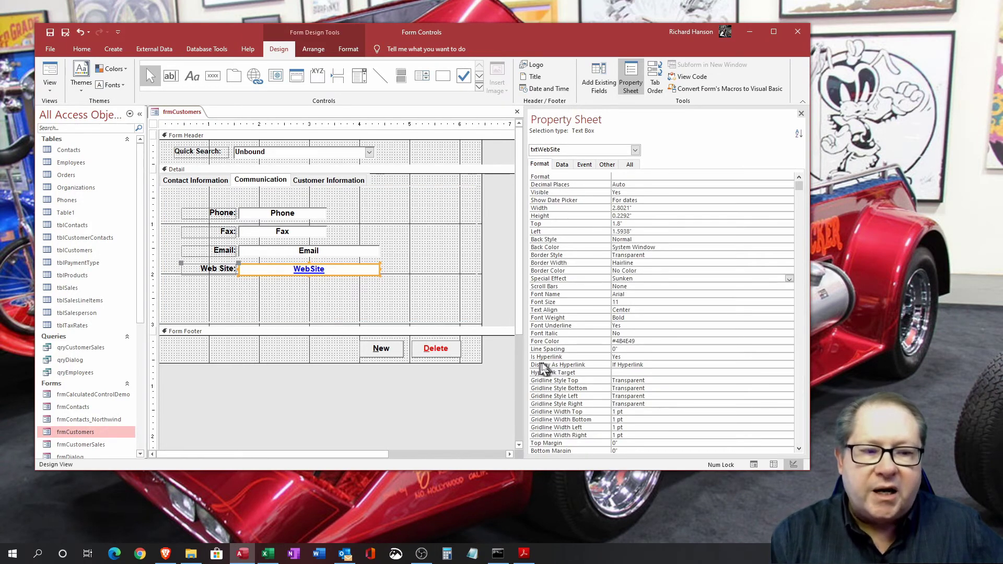
{"action": "left_click", "coordinate": [679, 365]}
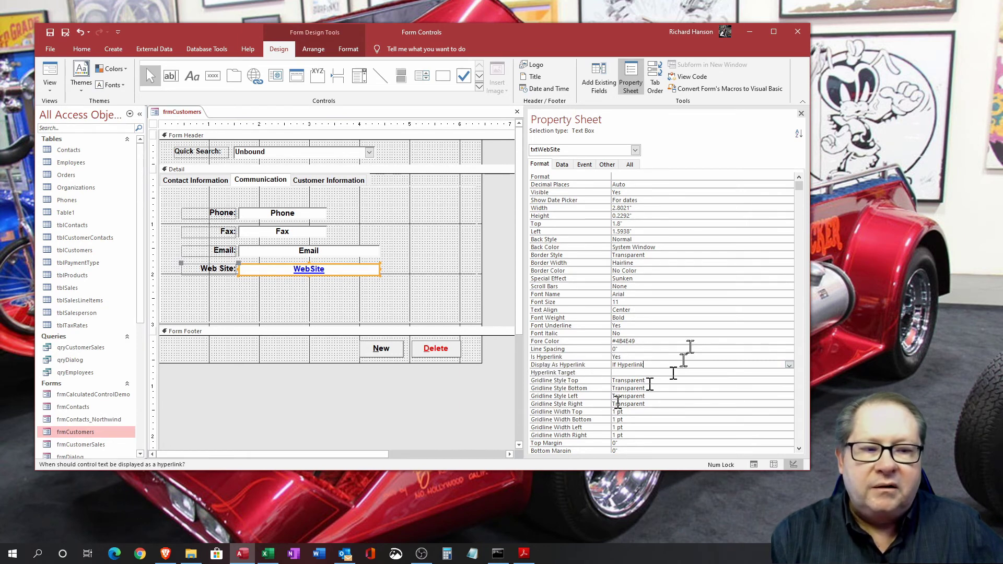
{"action": "left_click", "coordinate": [790, 365]}
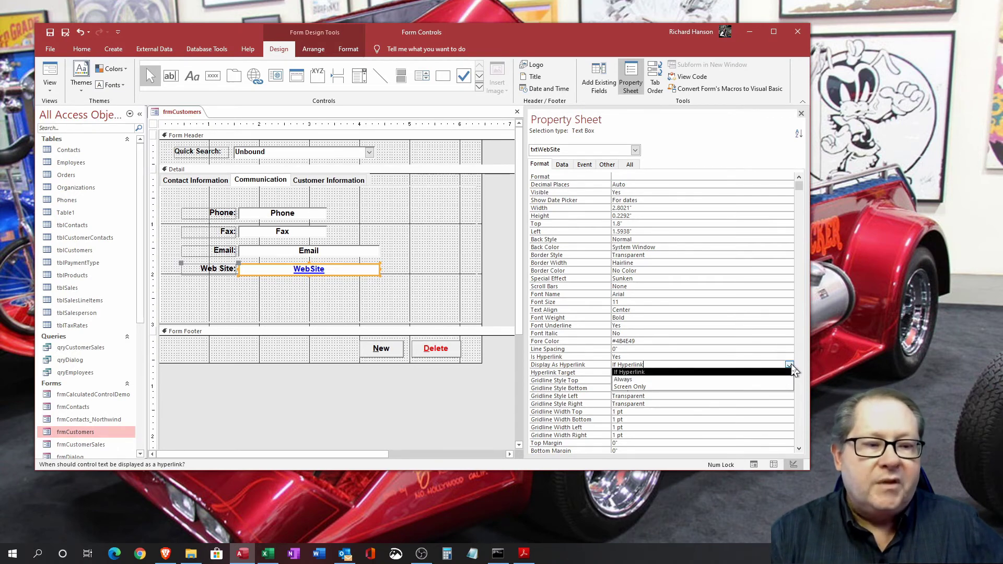
{"action": "left_click", "coordinate": [788, 367]}
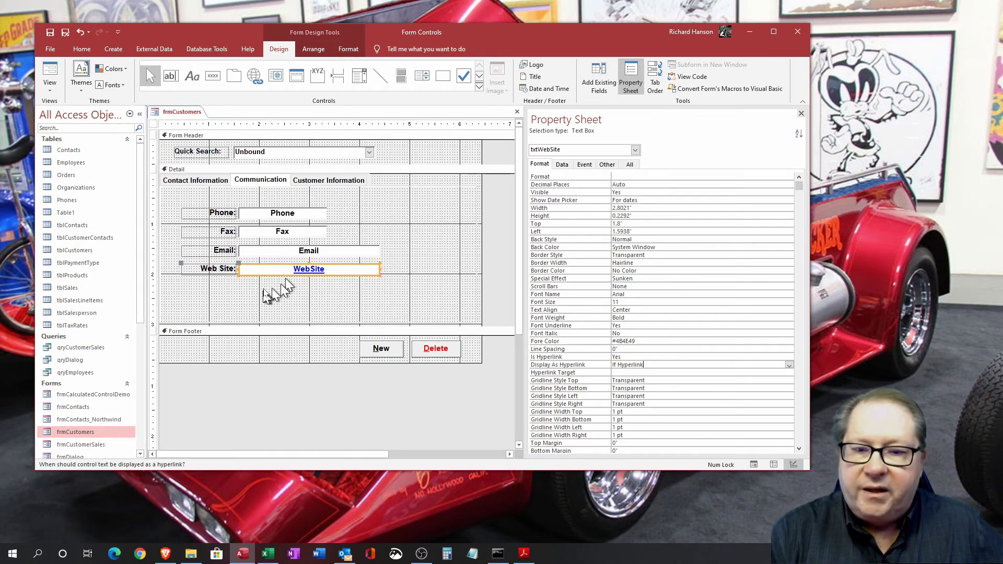
Examine the Phone text box's data properties, highlighting the parts of its Input Mask.
{"action": "left_click", "coordinate": [259, 214]}
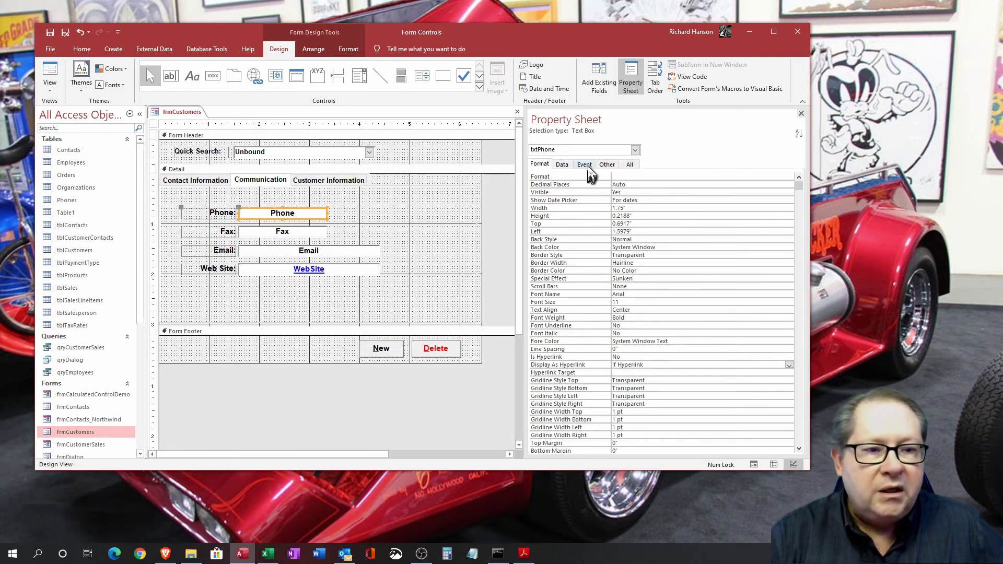
{"action": "left_click", "coordinate": [562, 165]}
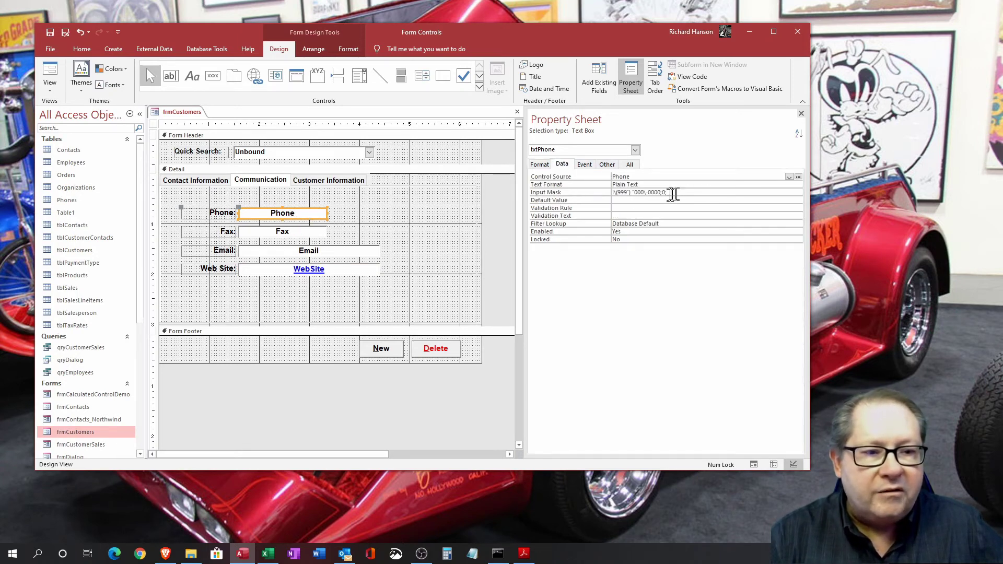
{"action": "left_click_drag", "start_coordinate": [672, 192], "coordinate": [609, 193]}
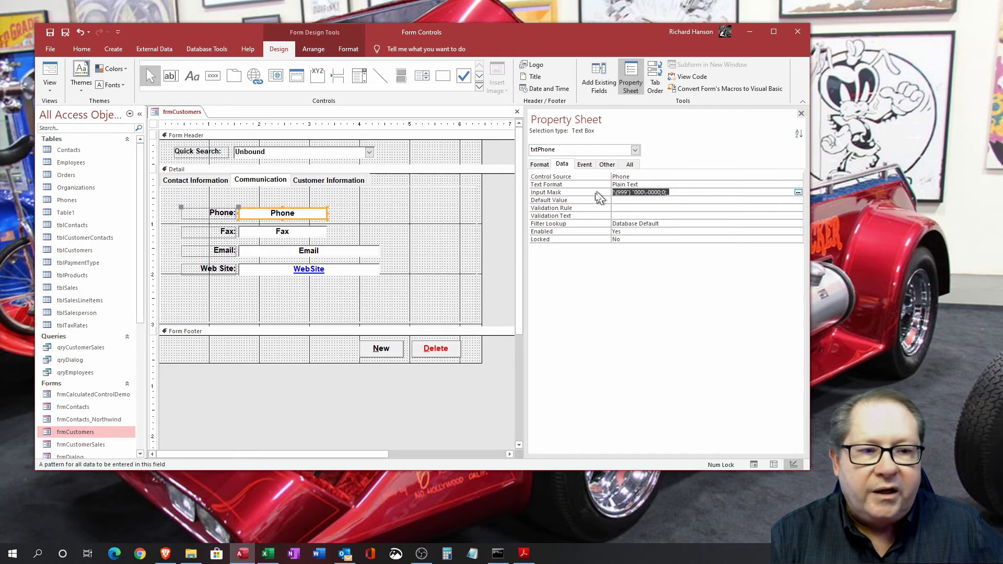
{"action": "left_click", "coordinate": [683, 192]}
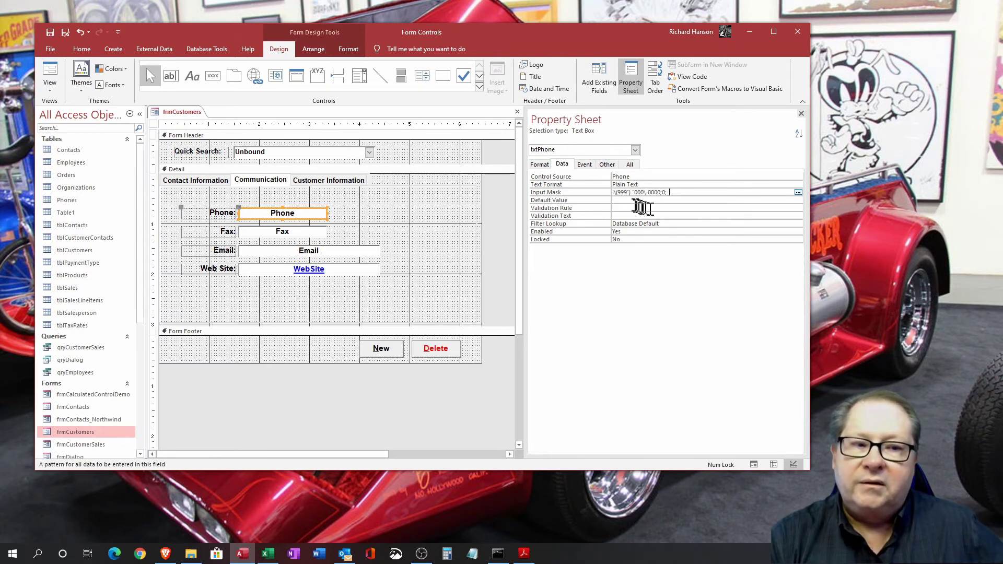
{"action": "left_click_drag", "start_coordinate": [669, 192], "coordinate": [613, 192]}
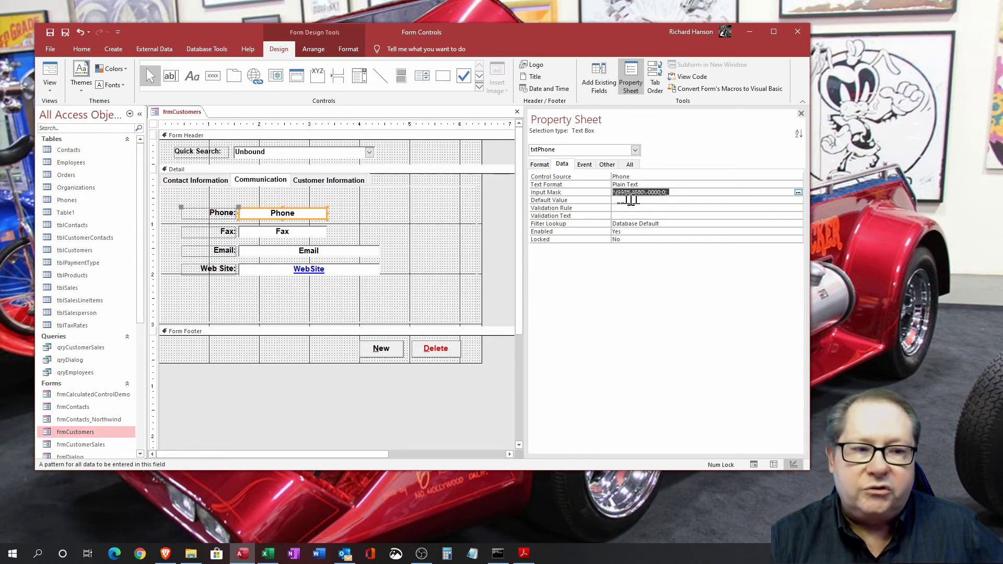
{"action": "left_click_drag", "start_coordinate": [668, 192], "coordinate": [630, 192]}
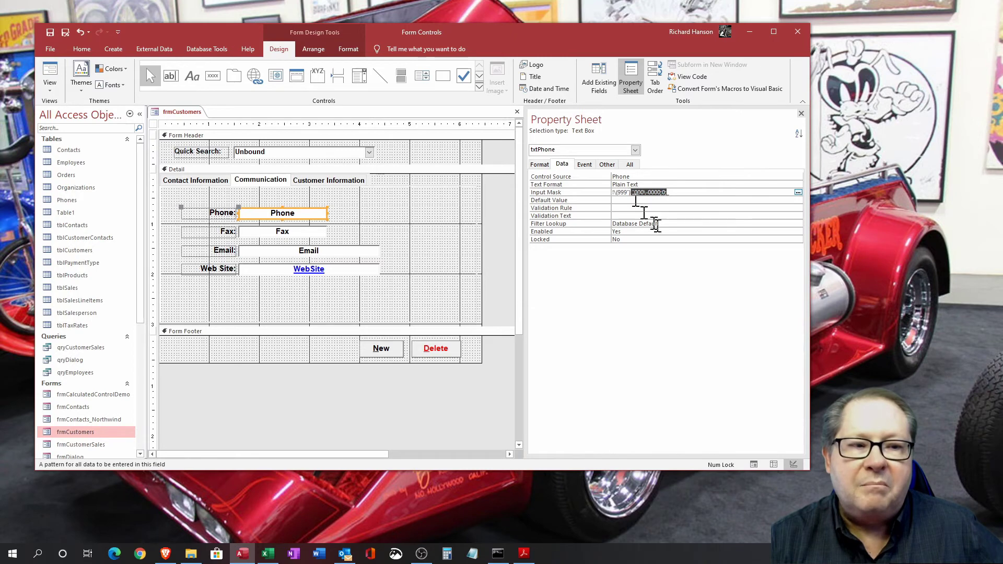
On the Customer Information page, check the Control Source of the Last Sales Date text box.
{"action": "left_click", "coordinate": [330, 180]}
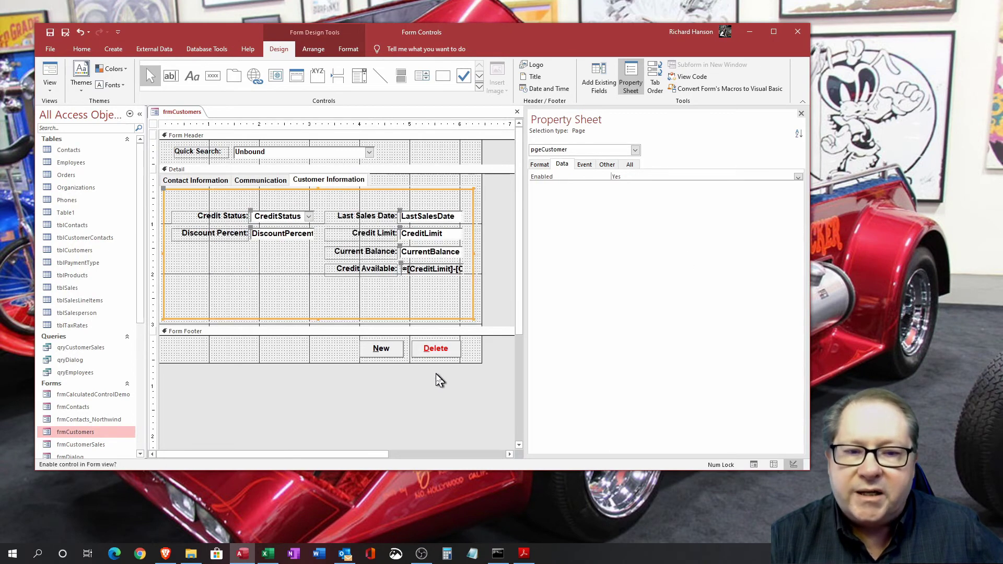
{"action": "left_click", "coordinate": [324, 301]}
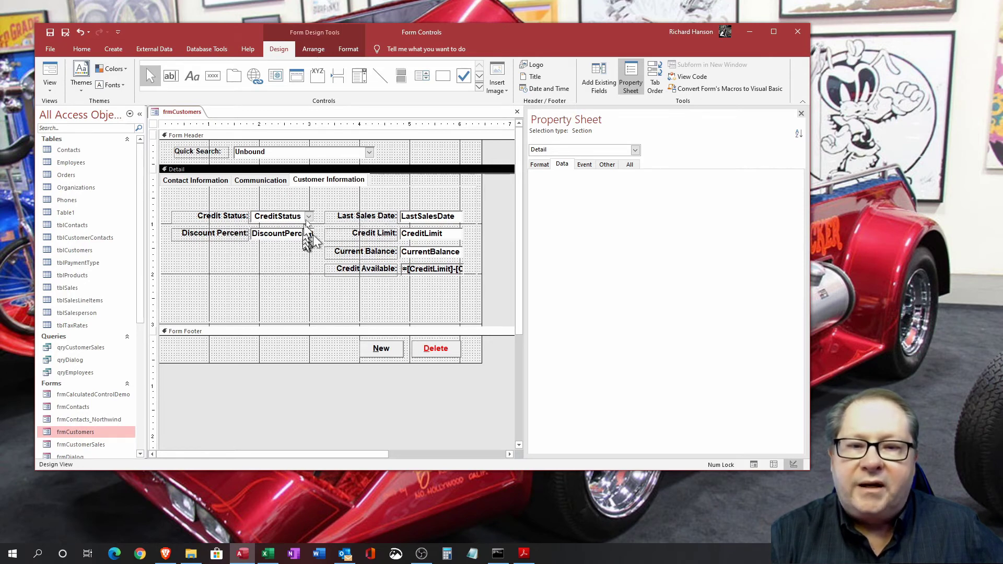
{"action": "left_click", "coordinate": [421, 222]}
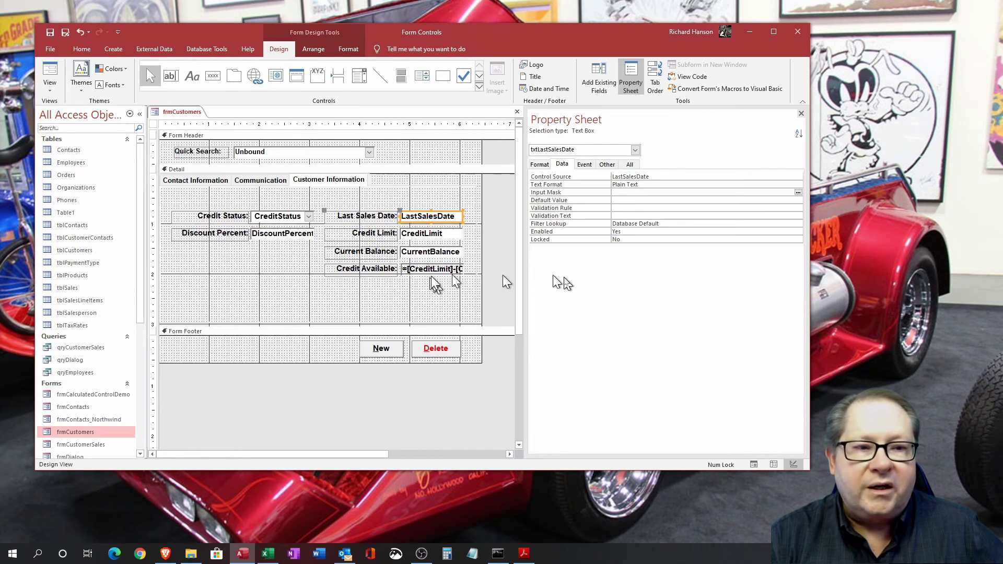
{"action": "left_click", "coordinate": [661, 177]}
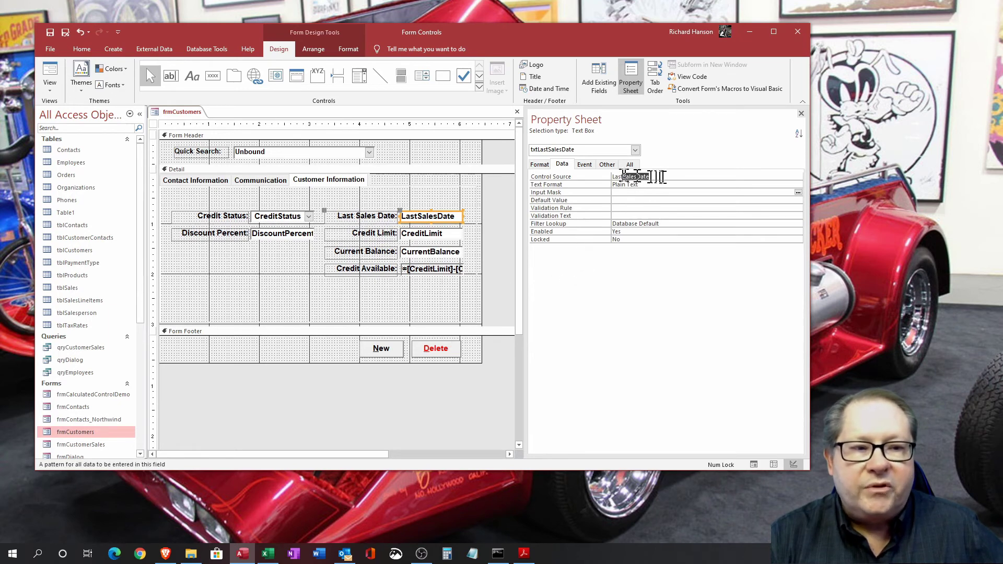
{"action": "left_click", "coordinate": [668, 177]}
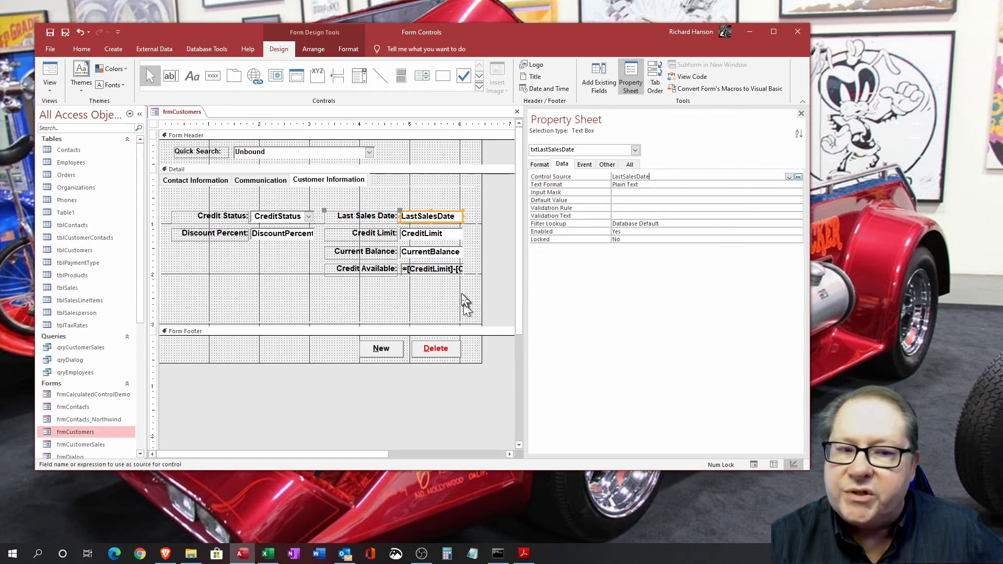
Run the form to view the Last Sales Date field's calendar picker on the Customer Information page, and return to Design View.
{"action": "left_click", "coordinate": [50, 76]}
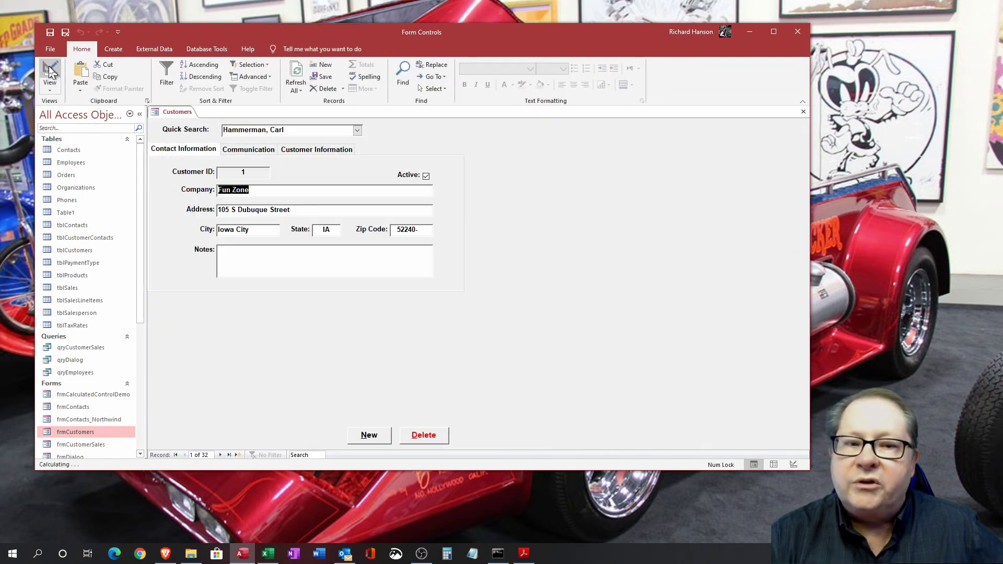
{"action": "left_click", "coordinate": [315, 149]}
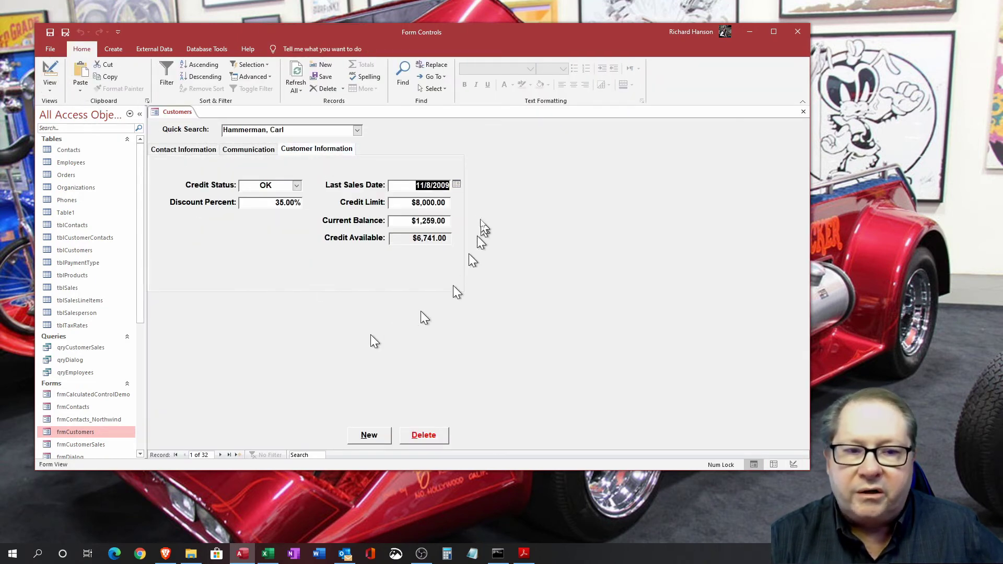
{"action": "left_click", "coordinate": [456, 186]}
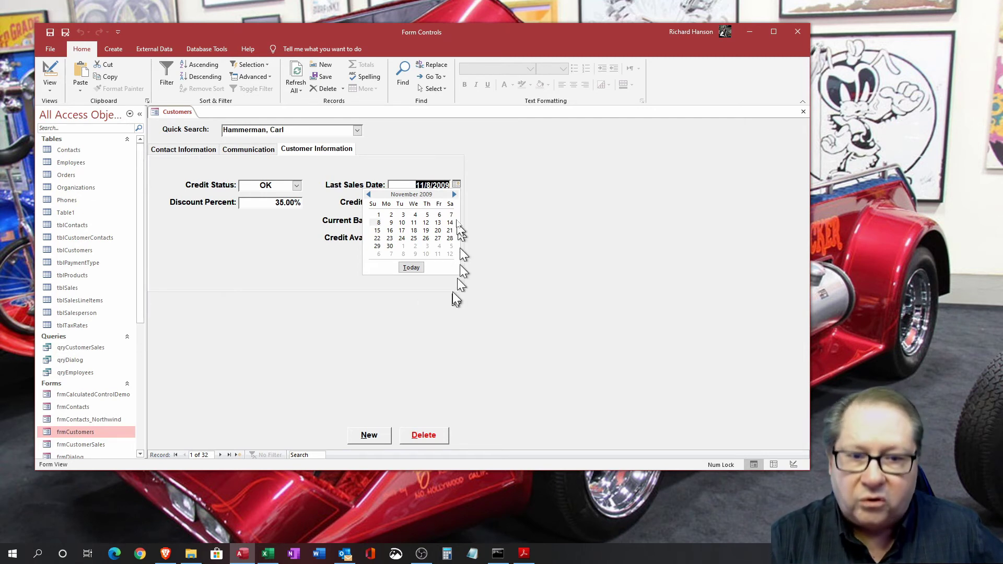
{"action": "left_click", "coordinate": [457, 185]}
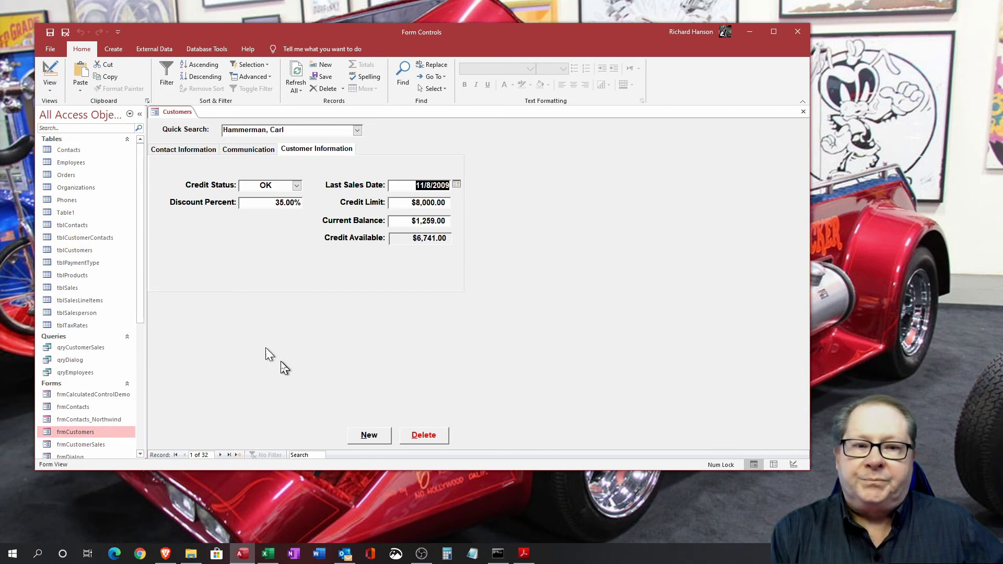
{"action": "left_click", "coordinate": [50, 71]}
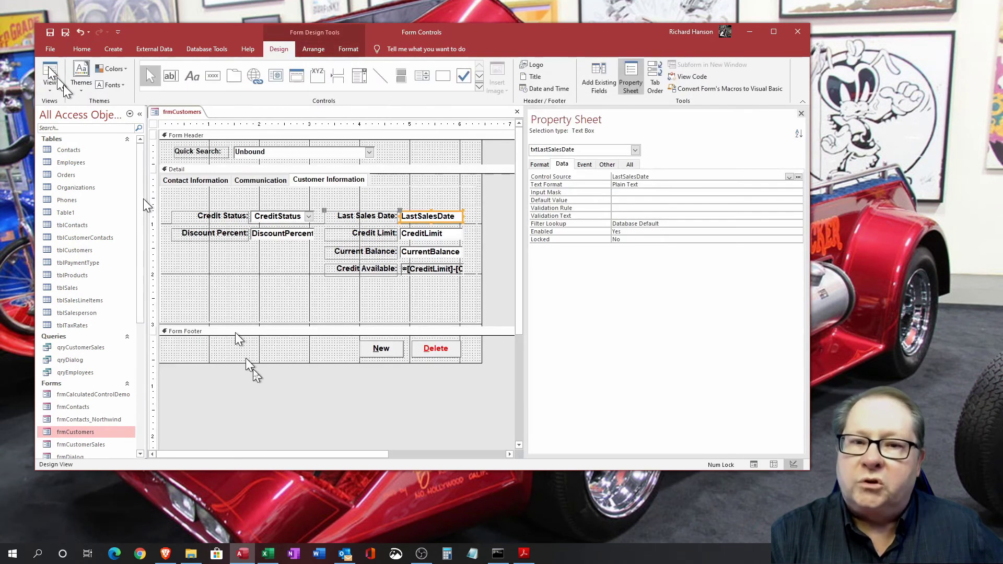
Try to turn off the Form Header/Footer sections from the Detail section, and decline deleting them.
{"action": "left_click", "coordinate": [273, 364]}
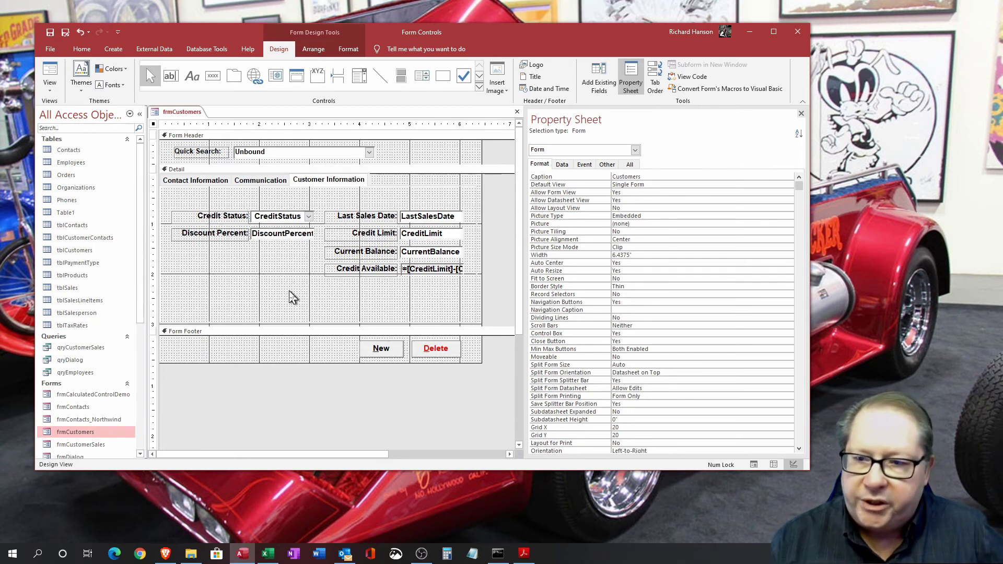
{"action": "right_click", "coordinate": [404, 174]}
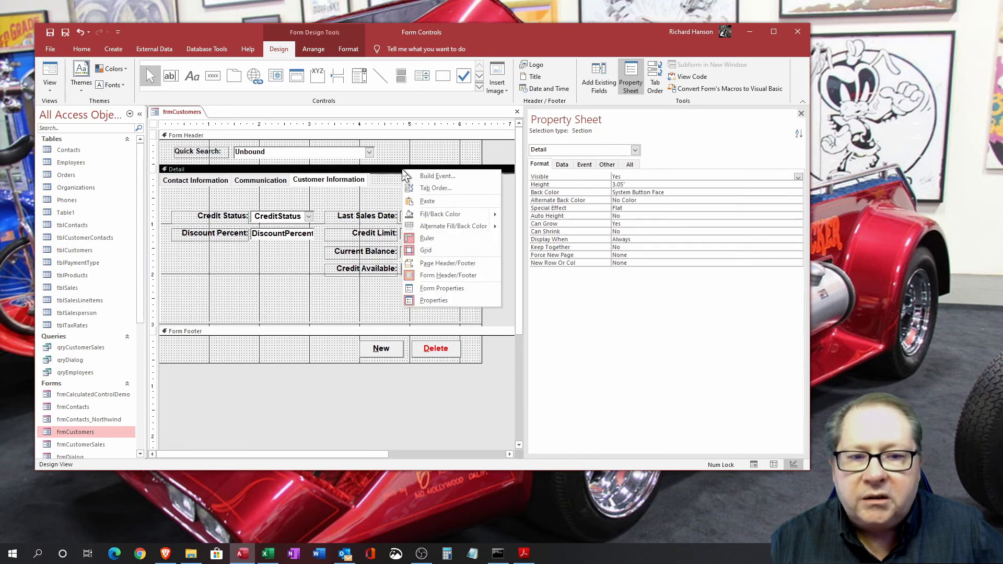
{"action": "left_click", "coordinate": [452, 279]}
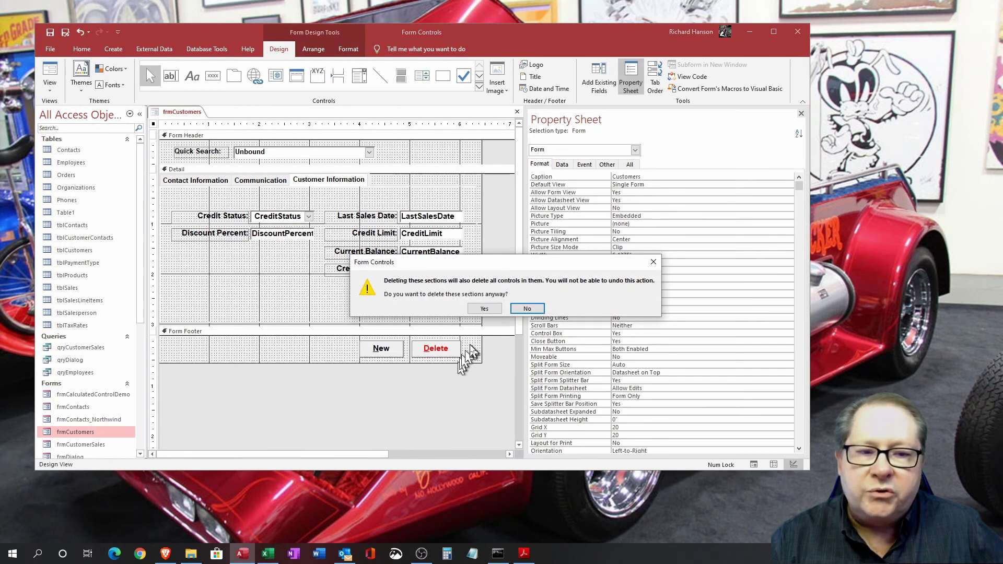
{"action": "key", "text": "Return"}
{"action": "right_click", "coordinate": [403, 172]}
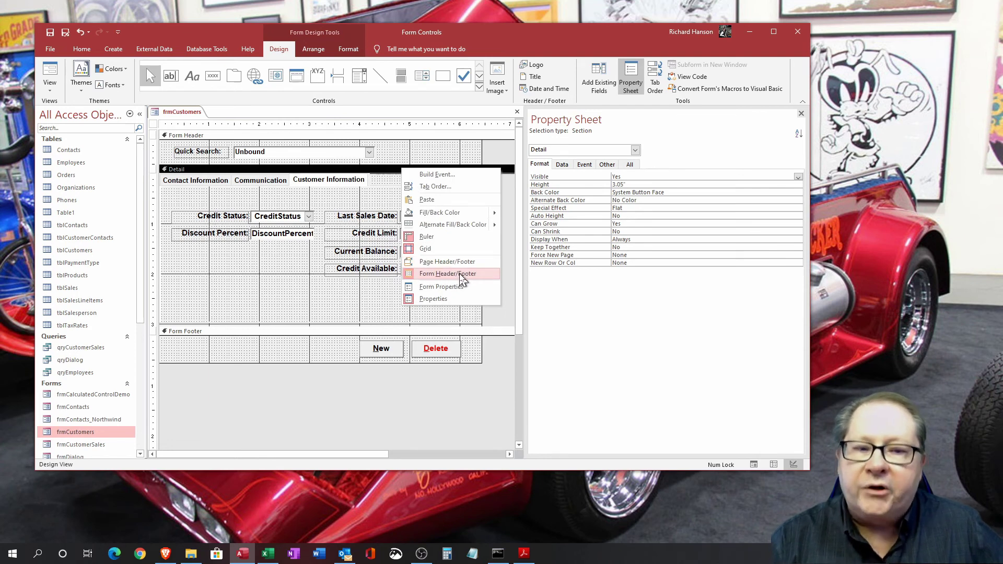
{"action": "left_click", "coordinate": [365, 425]}
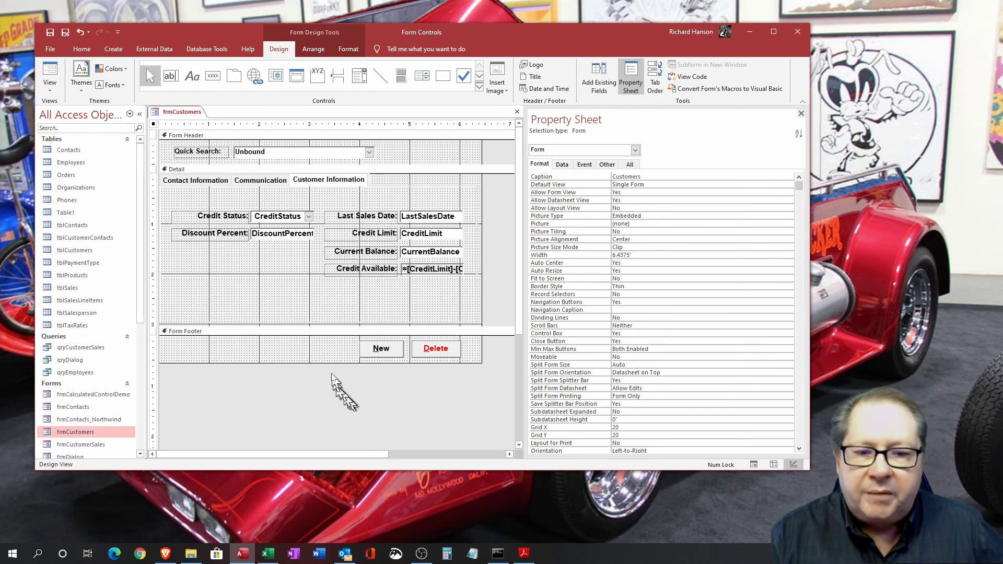
Make the form footer section slightly taller, and try once more to remove the Form Header/Footer sections, declining the deletion.
{"action": "mouse_move", "coordinate": [322, 363]}
{"action": "left_mouse_down"}
{"action": "mouse_move", "coordinate": [321, 331]}
{"action": "mouse_move", "coordinate": [321, 365]}
{"action": "left_mouse_up"}
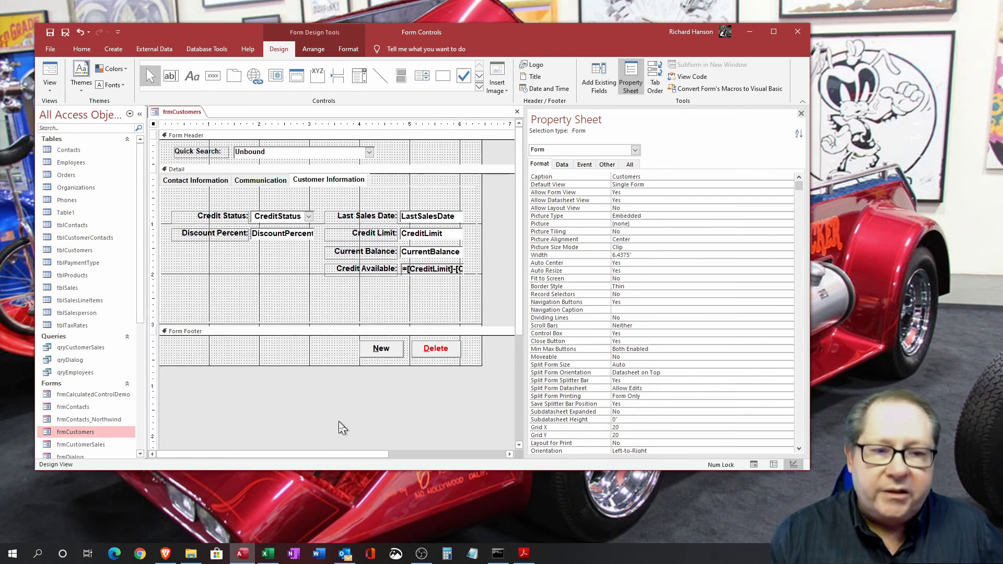
{"action": "right_click", "coordinate": [426, 170]}
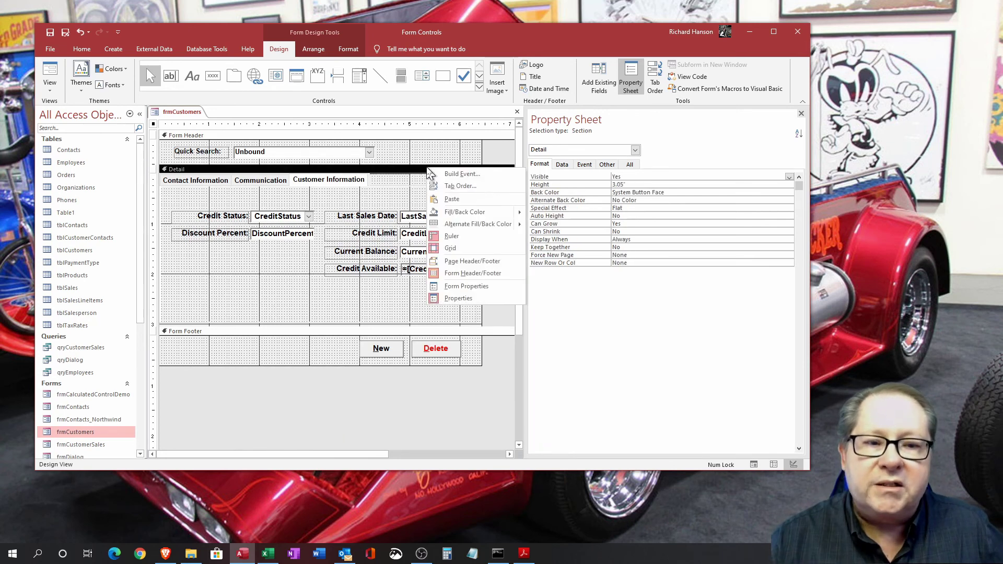
{"action": "left_click", "coordinate": [468, 277]}
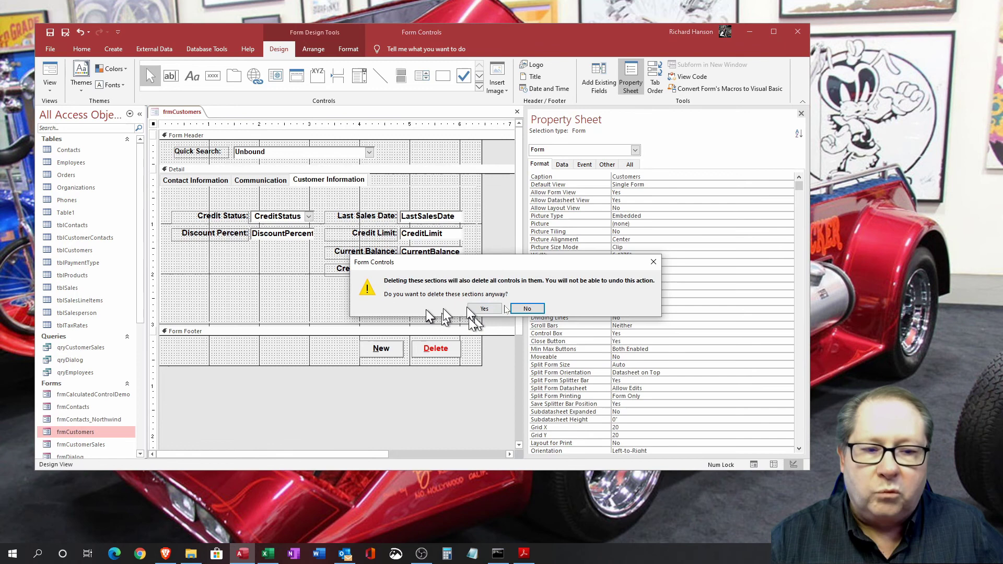
{"action": "left_click", "coordinate": [527, 310]}
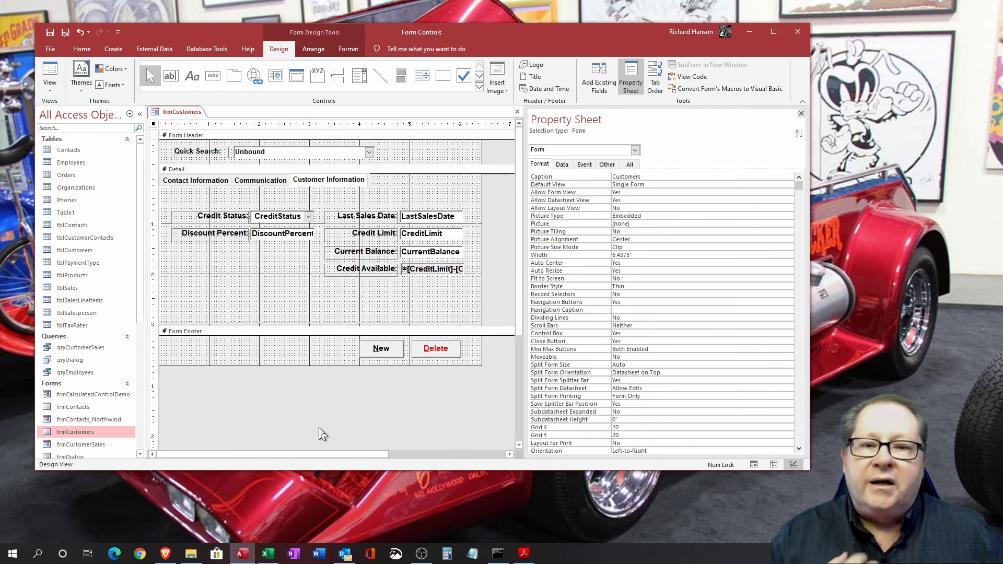
Select the form's tab control to examine its format properties.
{"action": "left_click", "coordinate": [449, 180]}
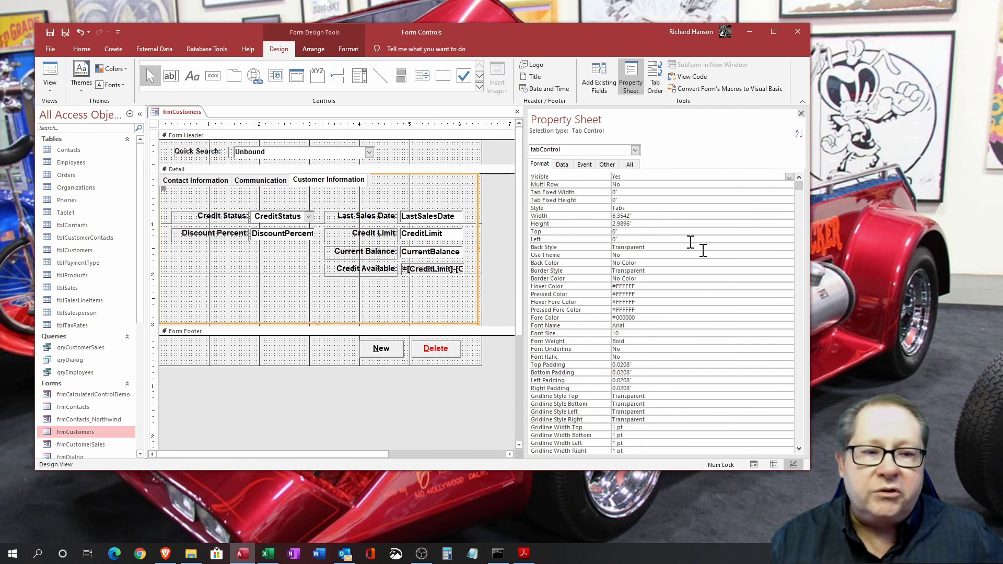